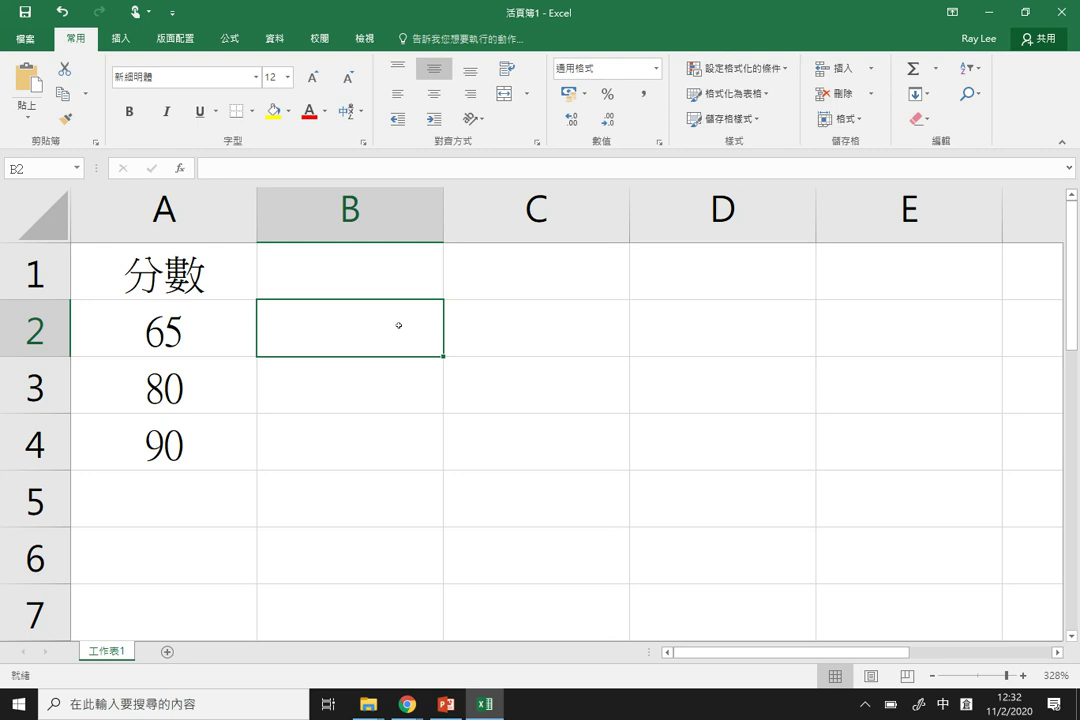
# Step: Enter the formula =IF(A2<50,"FAIL","PASS") in cell B2, accepting the suggested correction for the missing quotation mark
pyautogui.write('IF(')
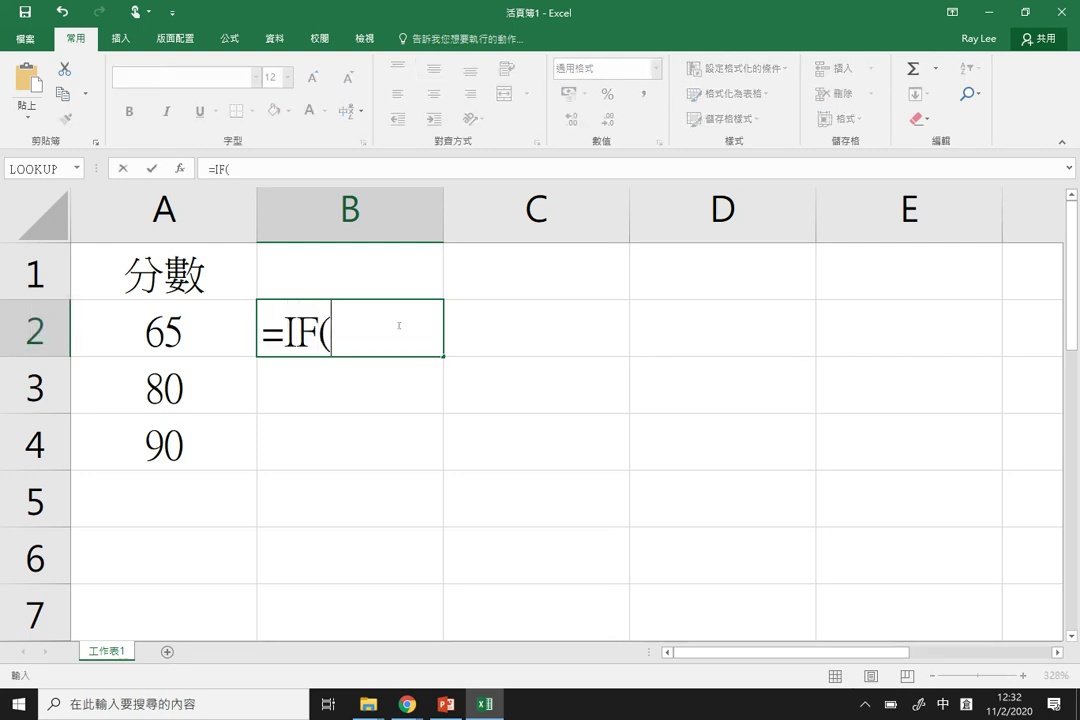
pyautogui.press('Left')
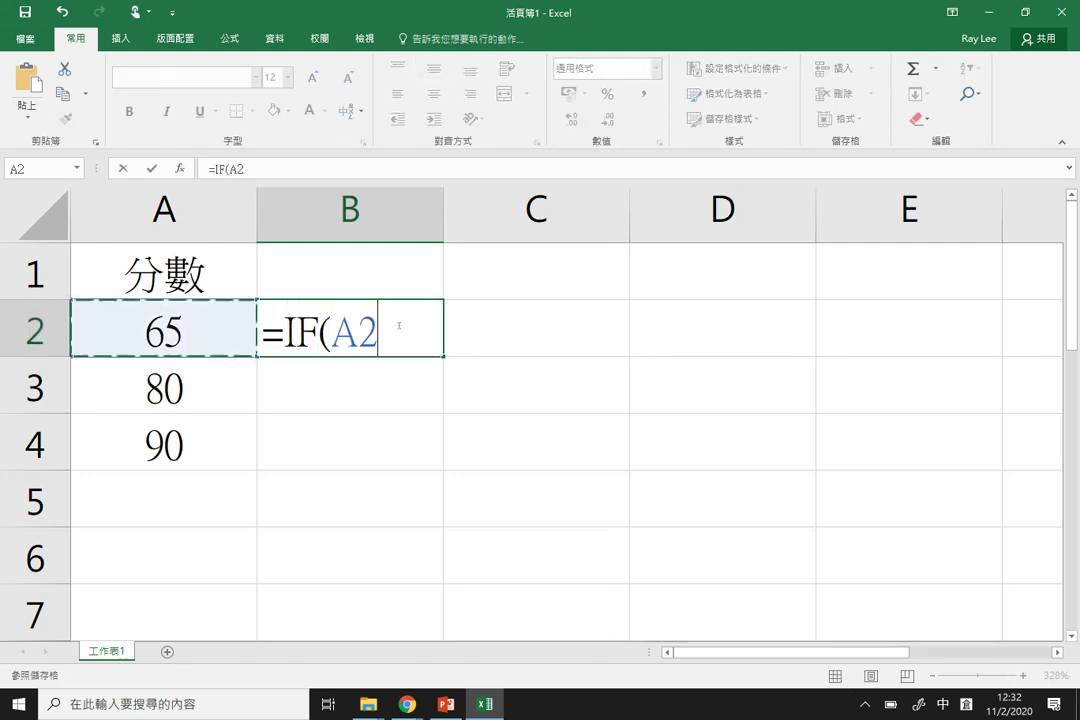
pyautogui.write('<50,')
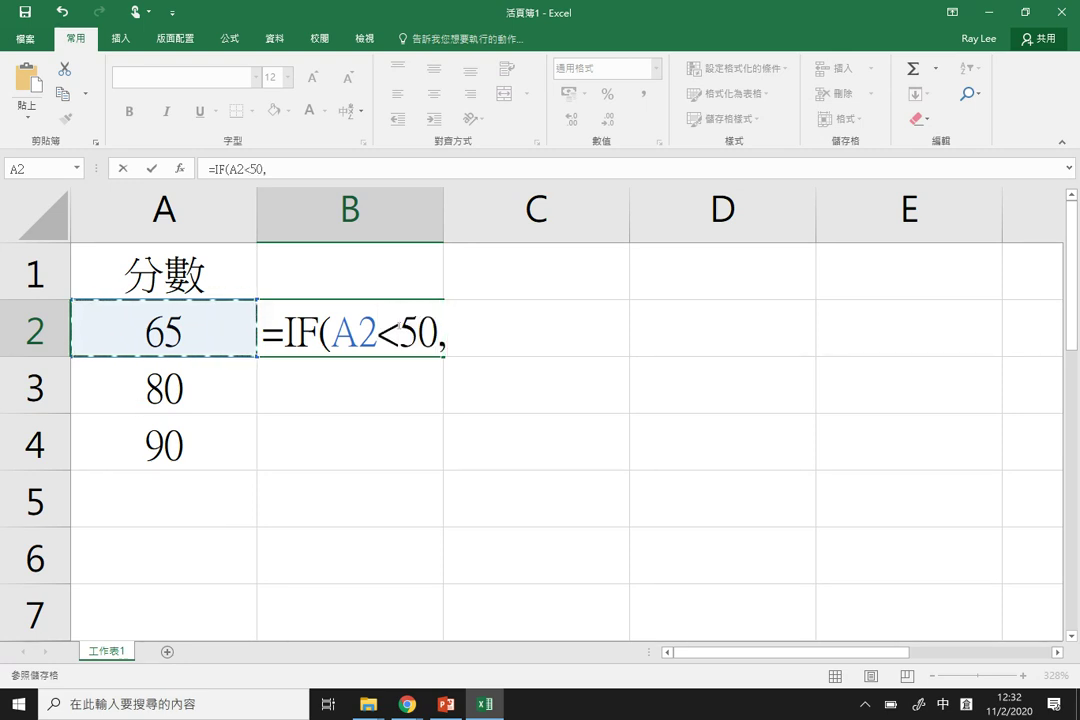
pyautogui.write('"PASS"')
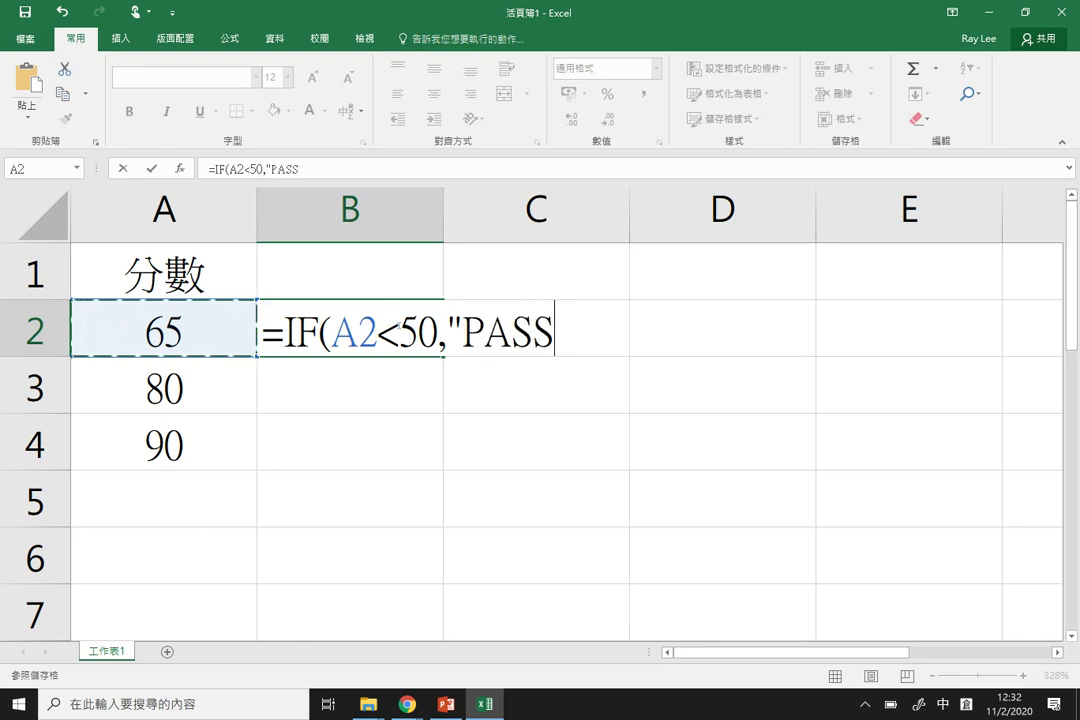
pyautogui.press('BackSpace')
pyautogui.press('BackSpace')
pyautogui.press('BackSpace')
pyautogui.press('BackSpace')
pyautogui.press('BackSpace')
pyautogui.write('FAIL"')
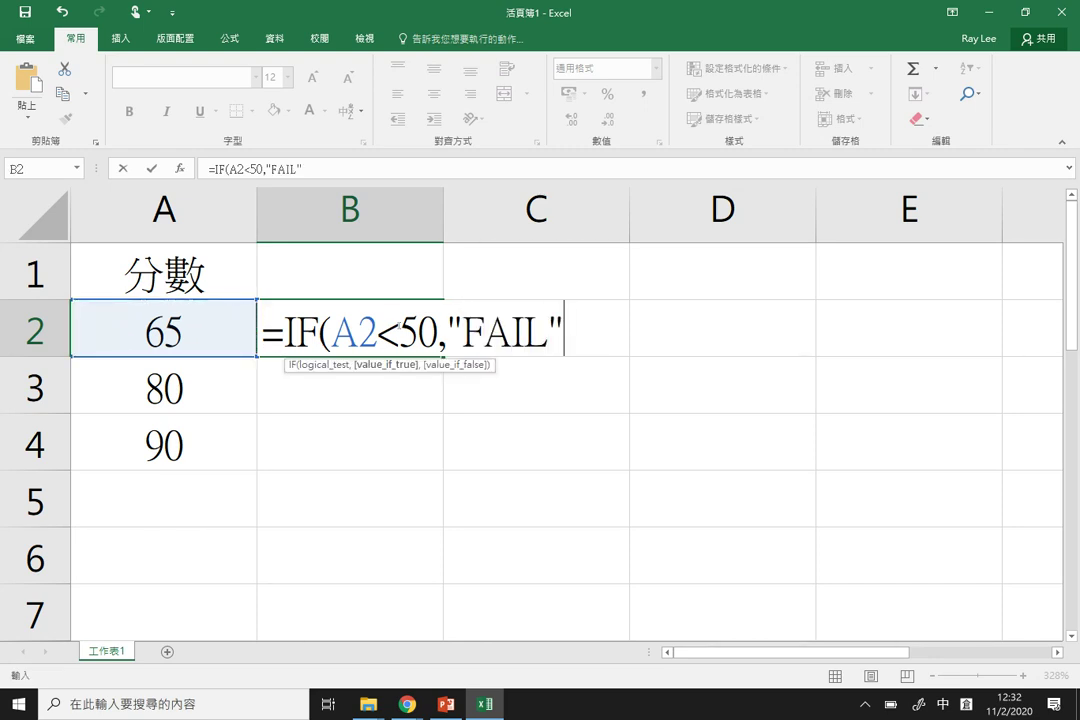
pyautogui.write(',"PASS)')
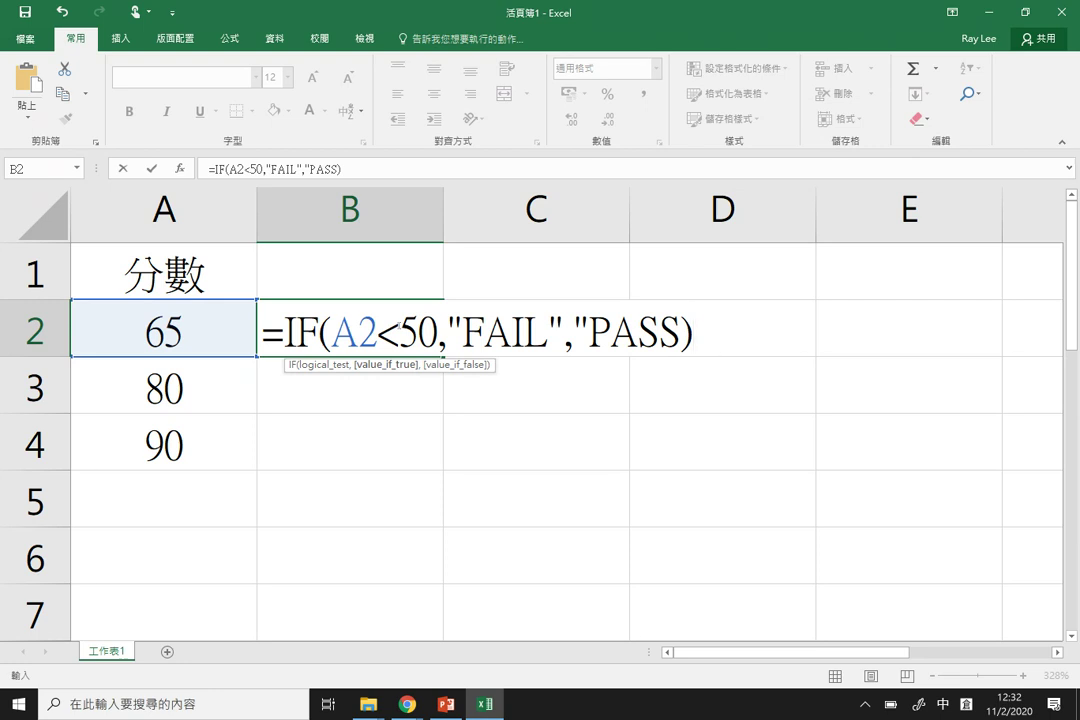
pyautogui.press('Return')
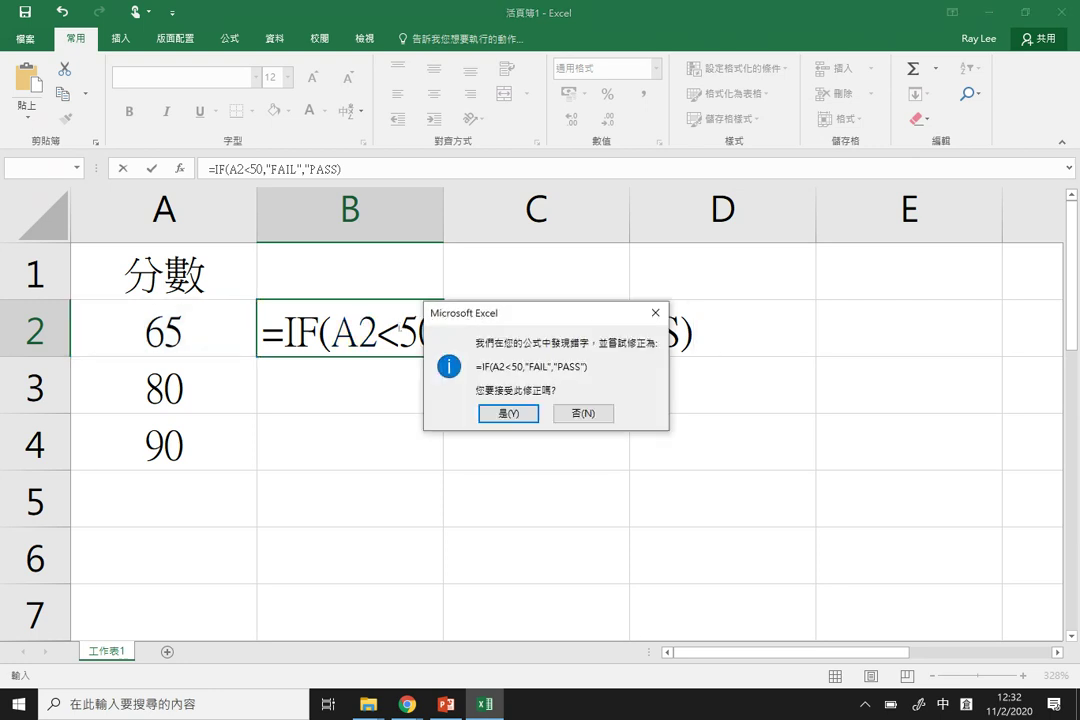
pyautogui.press('Return')
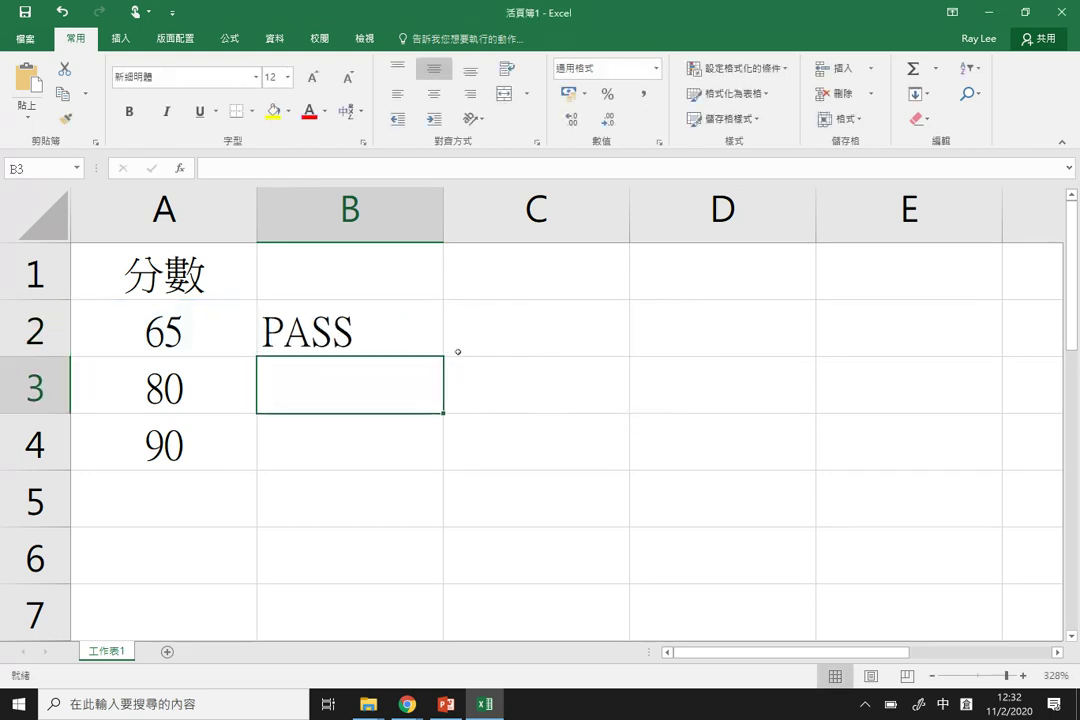
# Step: Review the IF formula in cell B2 without changing it
pyautogui.doubleClick(436, 318)
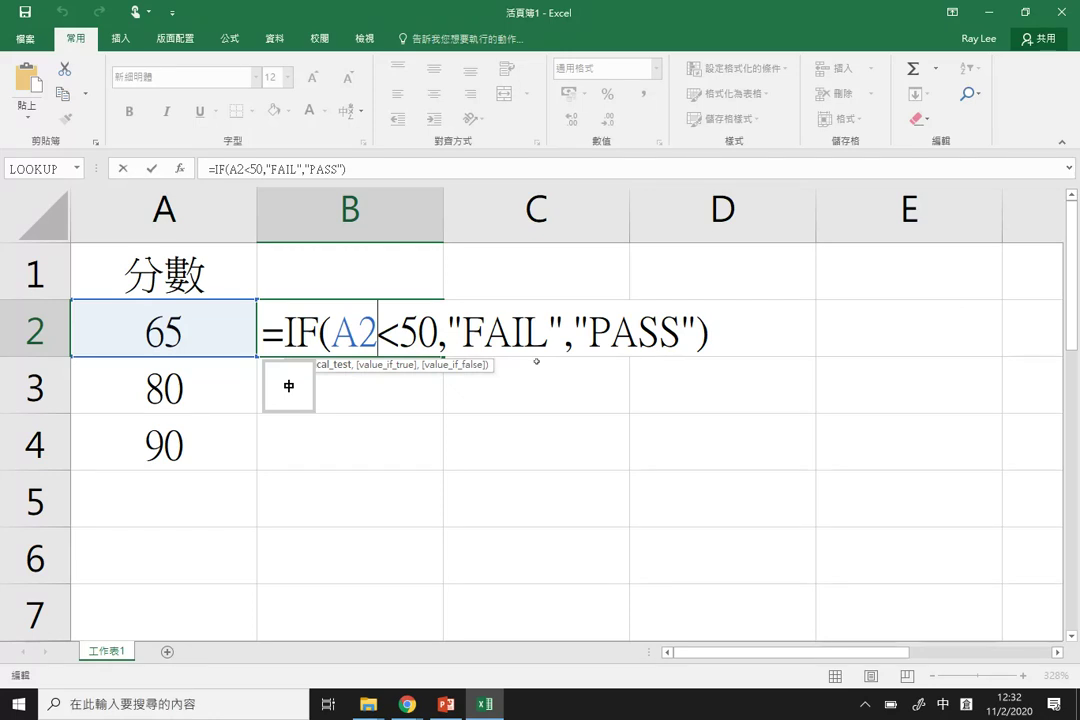
pyautogui.press('Return')
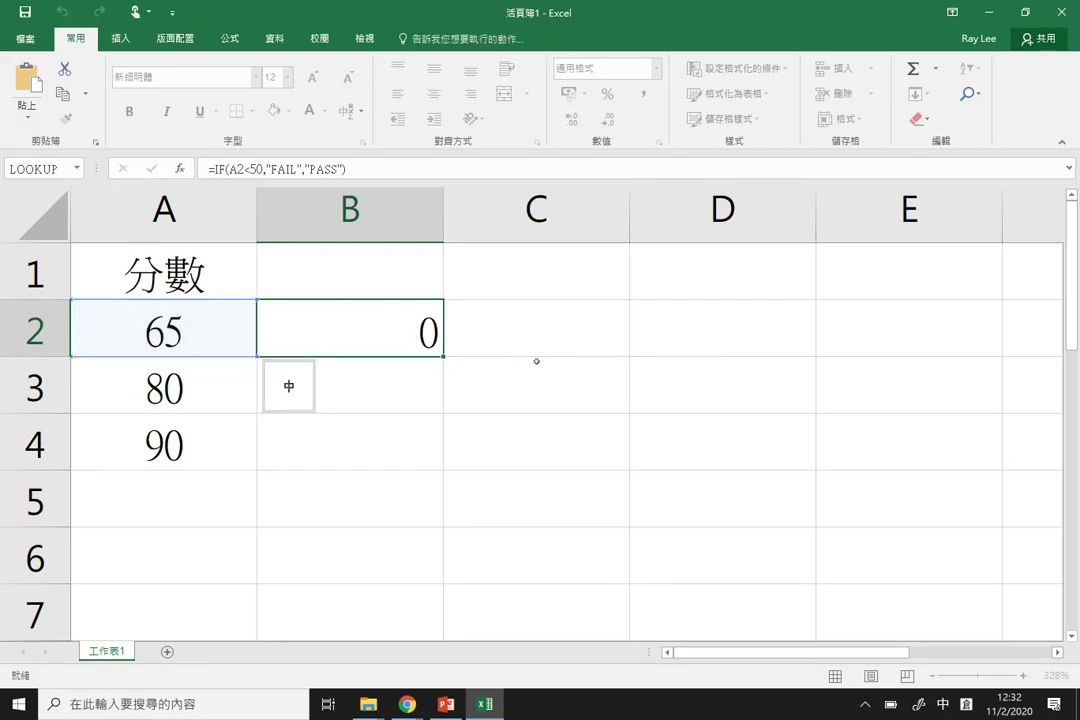
pyautogui.press('Up')
pyautogui.press('Right')
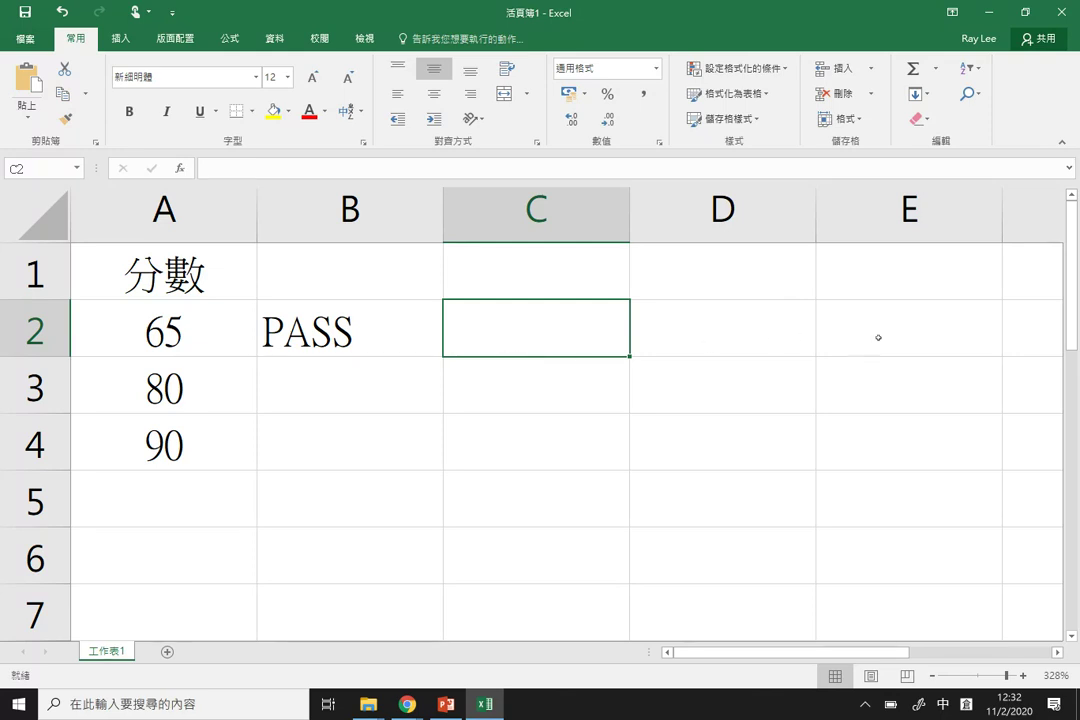
# Step: Start a grading table with the criterion >85 in D1 and the grade A in E1
pyautogui.click(795, 279)
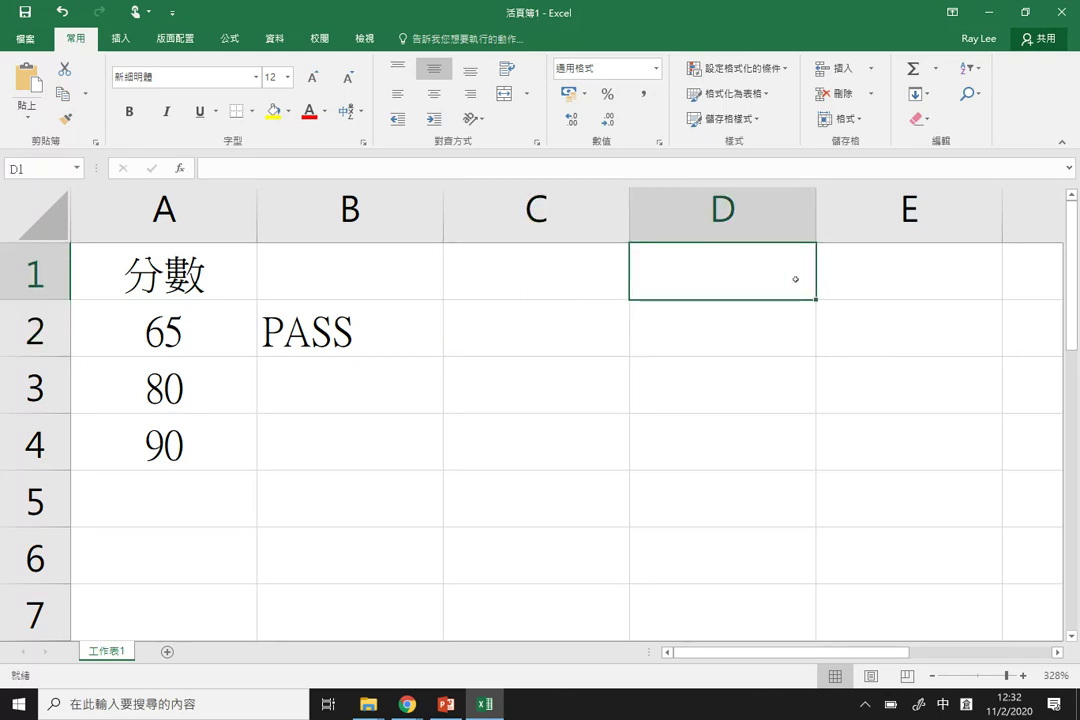
pyautogui.write('>')
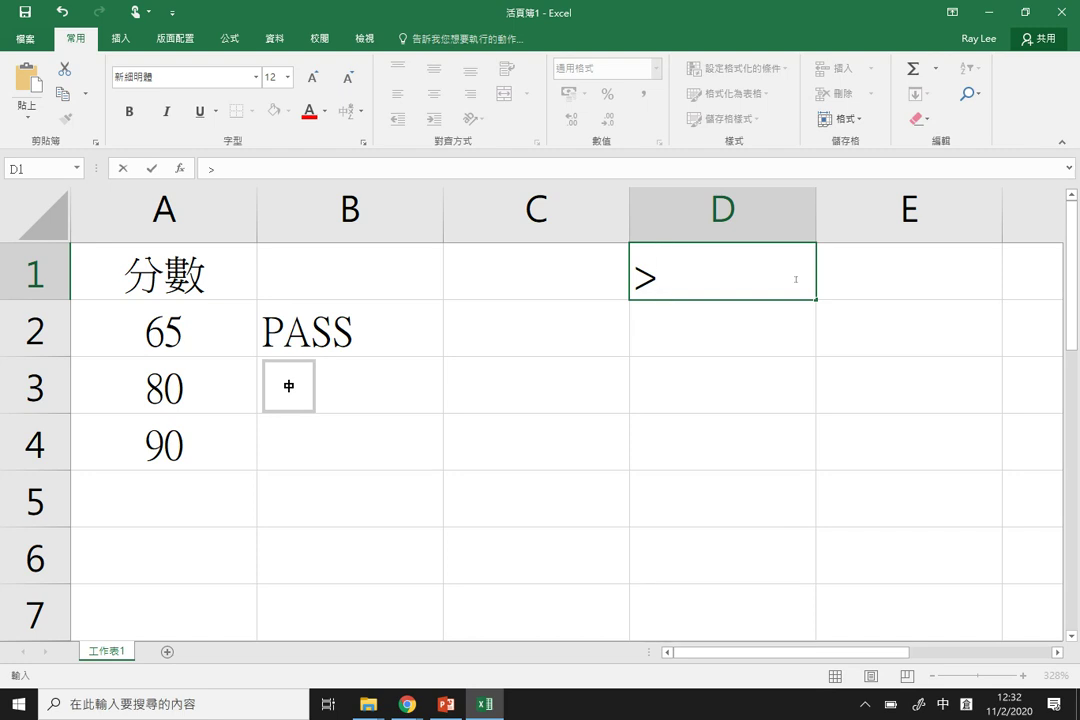
pyautogui.write('85')
pyautogui.press('Tab')
pyautogui.write('A')
pyautogui.press('Return')
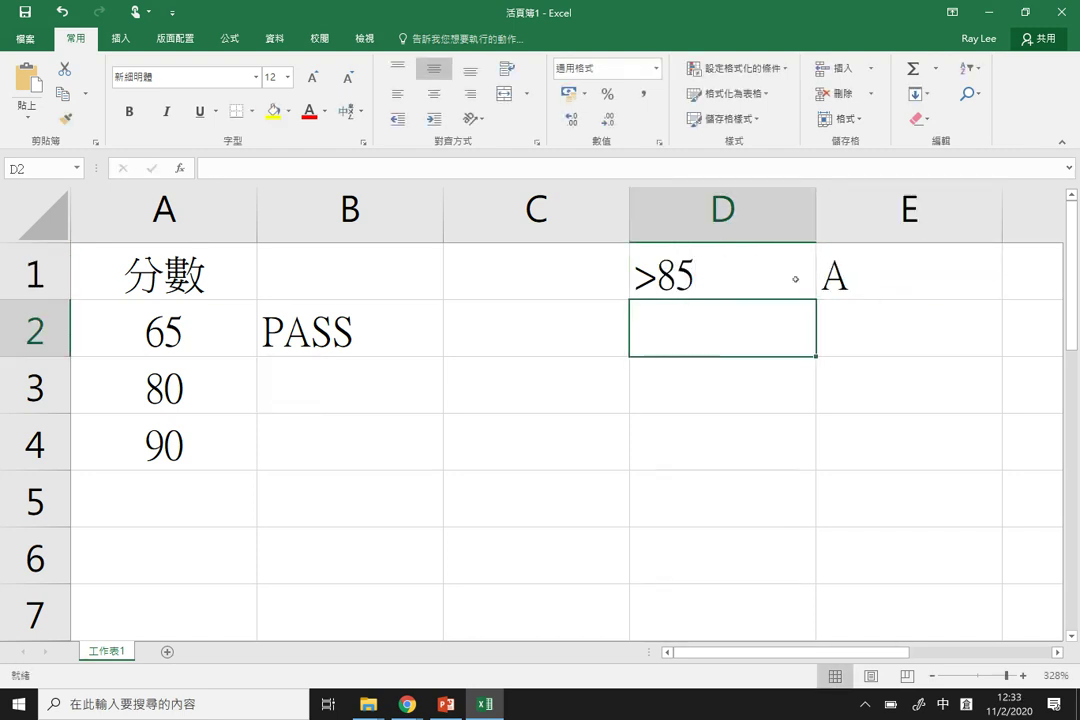
# Step: Enter the score range 66-85 in D2 as the second grading criterion
pyautogui.write('60>')
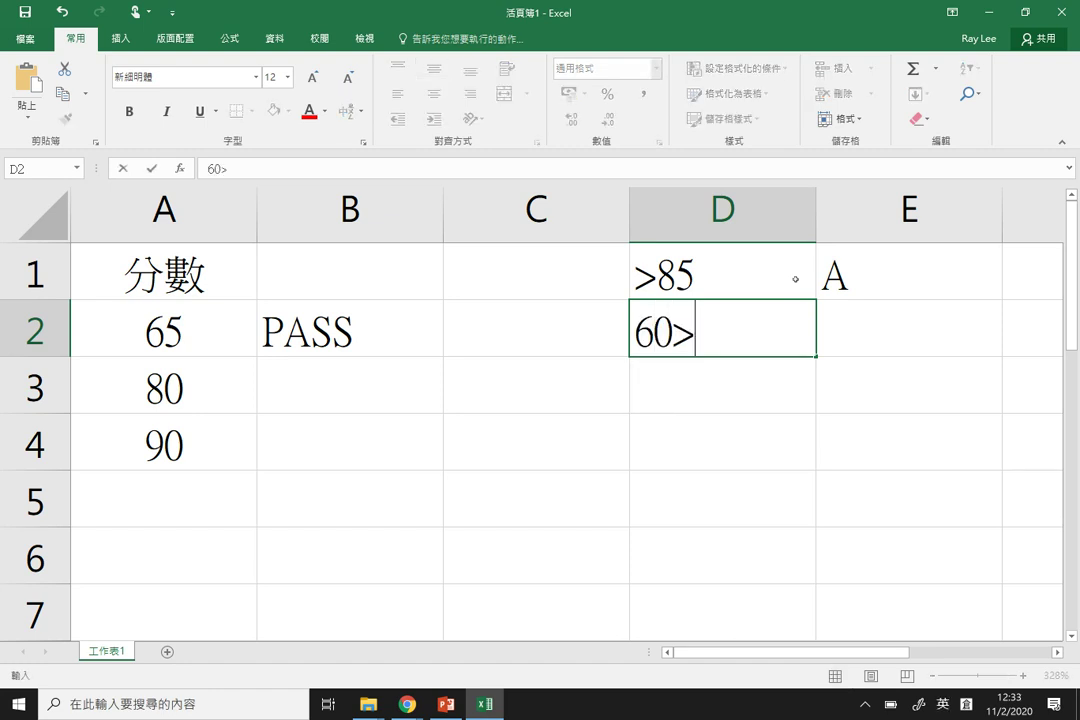
pyautogui.press('BackSpace')
pyautogui.press('BackSpace')
pyautogui.write('6>')
pyautogui.press('BackSpace')
pyautogui.write('-85')
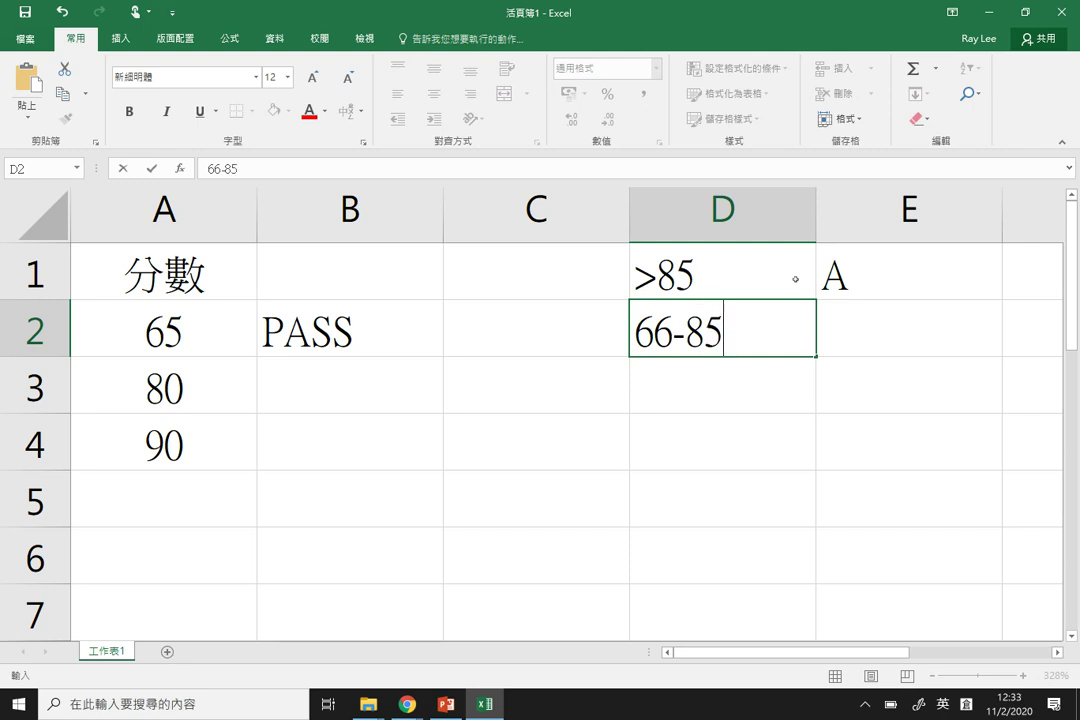
# Step: Change the grading criteria to >=85 in D1 and 66-84 in D2
pyautogui.click(795, 279)
pyautogui.doubleClick(655, 275)
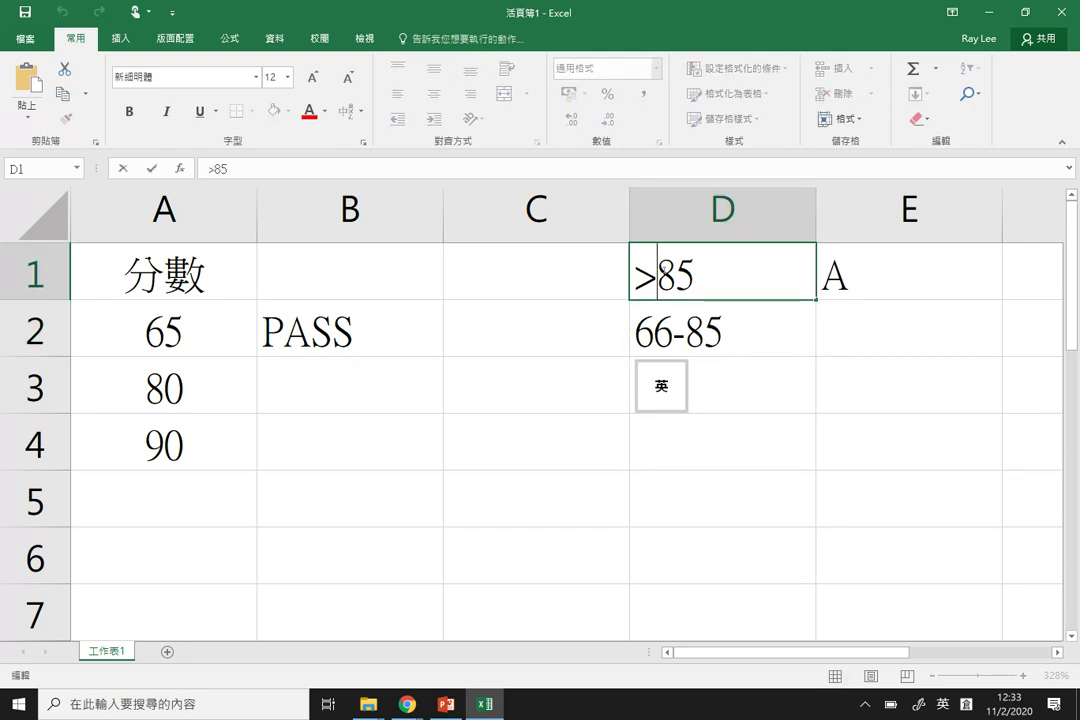
pyautogui.write('=')
pyautogui.click(735, 336)
pyautogui.doubleClick(735, 336)
pyautogui.press('BackSpace')
pyautogui.write('4')
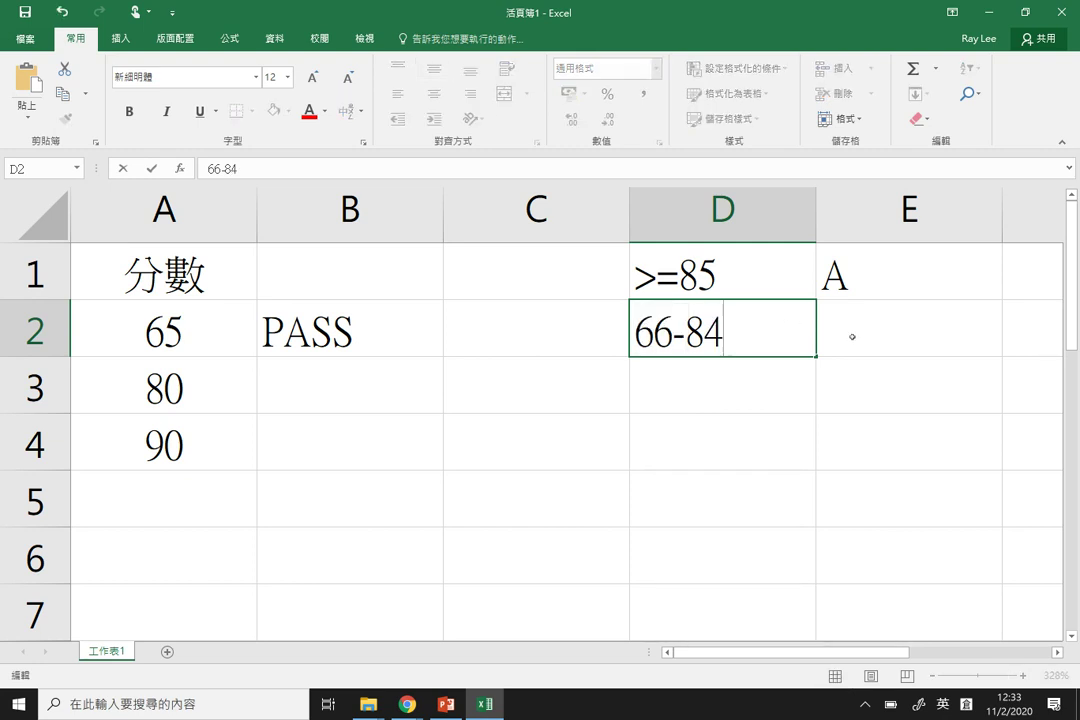
# Step: Complete the grading table with B in E2, C in E3 and the criterion Other in D3
pyautogui.click(851, 335)
pyautogui.write('B')
pyautogui.press('Return')
pyautogui.write('C')
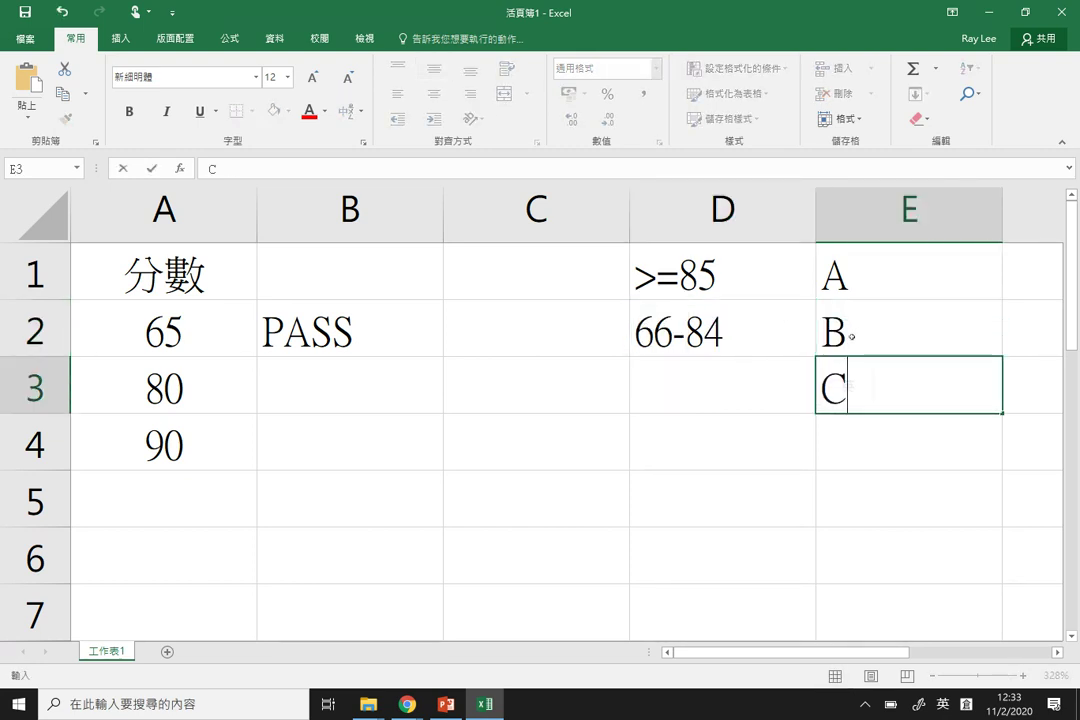
pyautogui.press('Left')
pyautogui.write('Other')
pyautogui.press('Return')
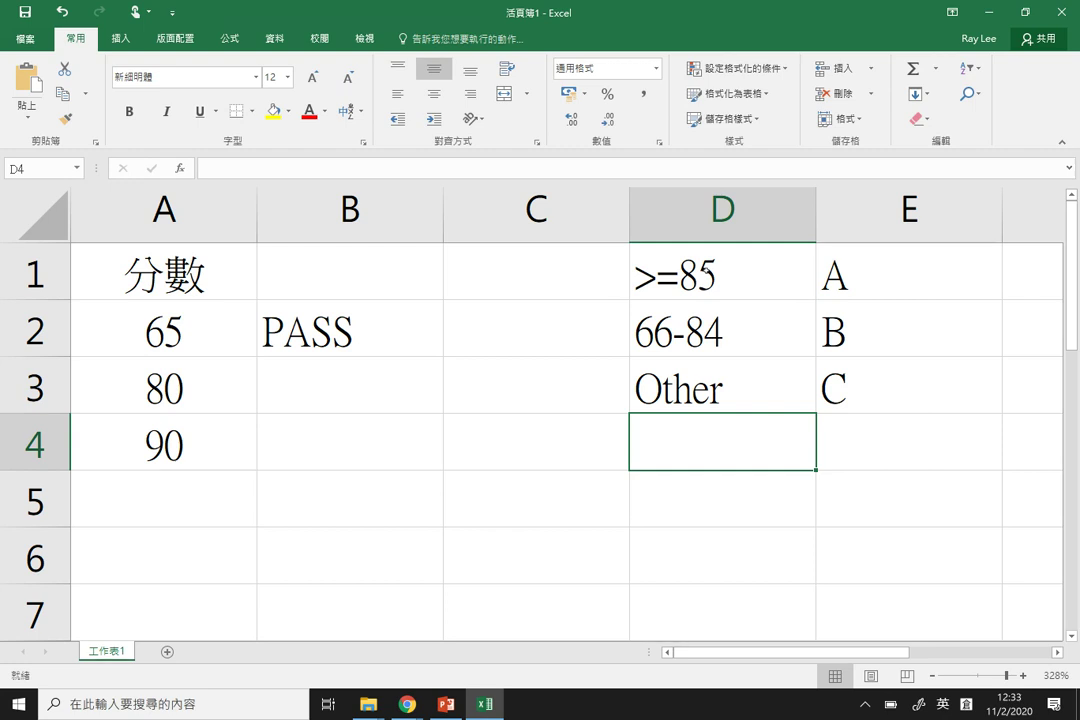
# Step: Clear cell B2 and begin a new formula there, =IF(A2>=85,"A", leaving it open for the false argument
pyautogui.click(522, 336)
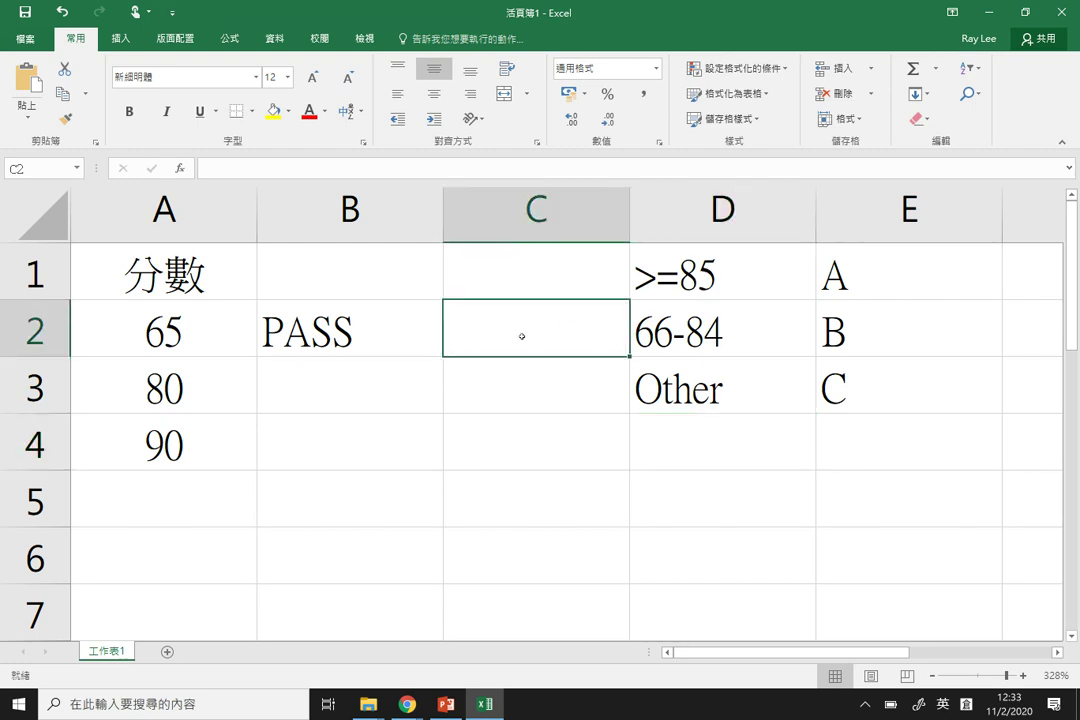
pyautogui.click(390, 329)
pyautogui.press('Delete')
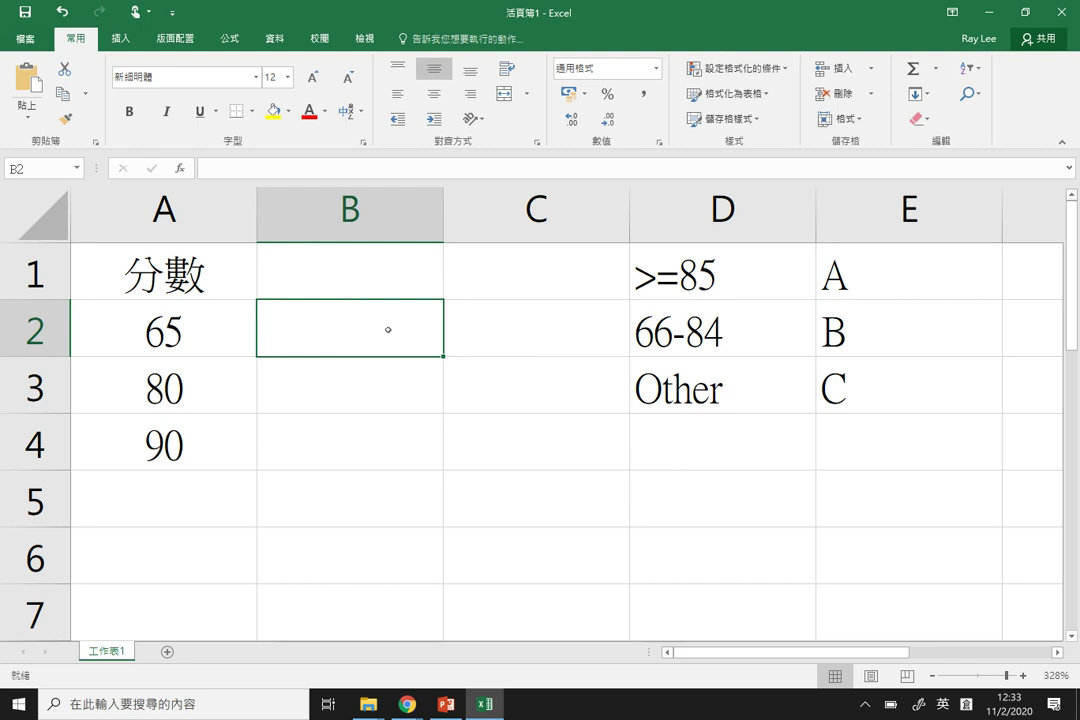
pyautogui.write('=IF(')
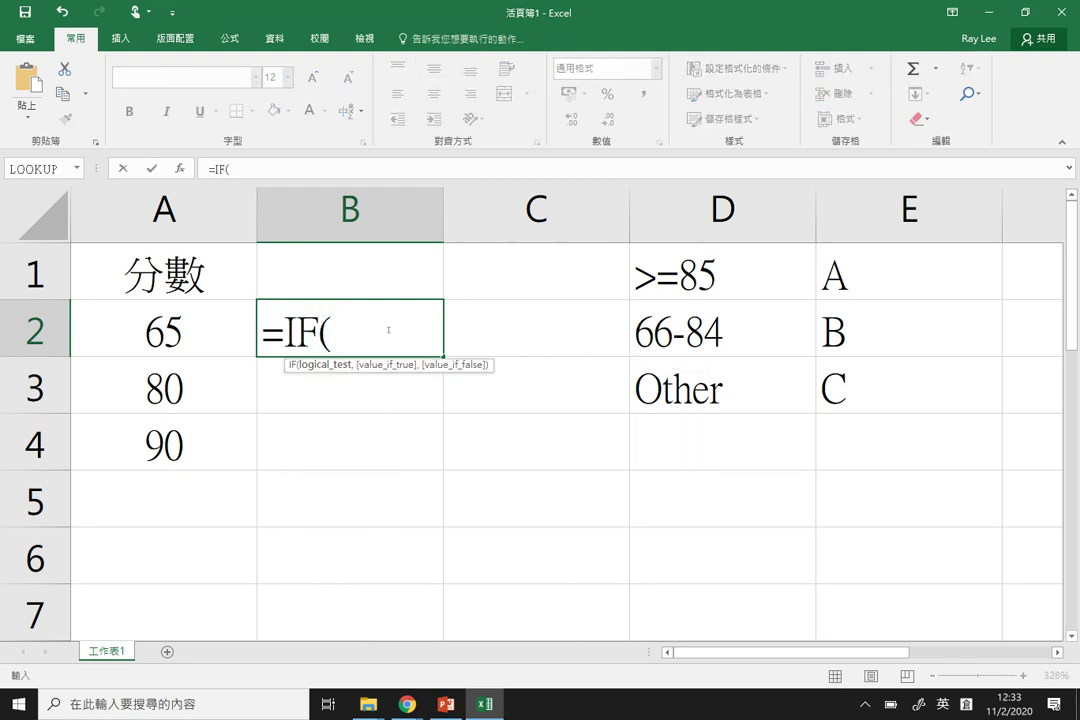
pyautogui.click(176, 330)
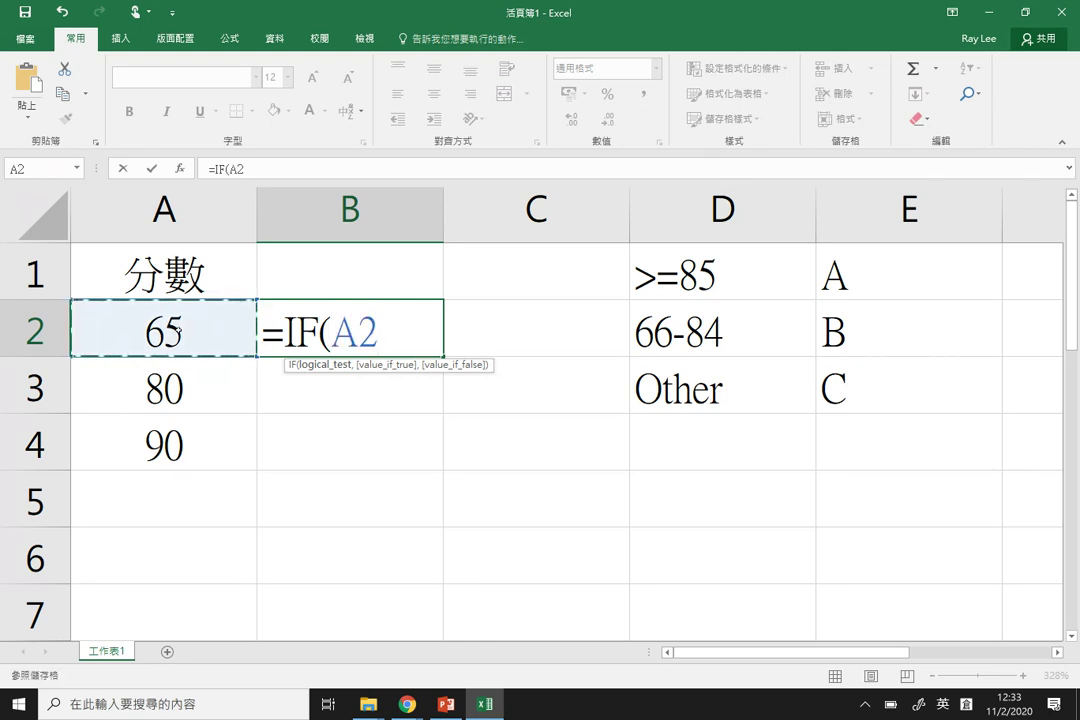
pyautogui.write('>=')
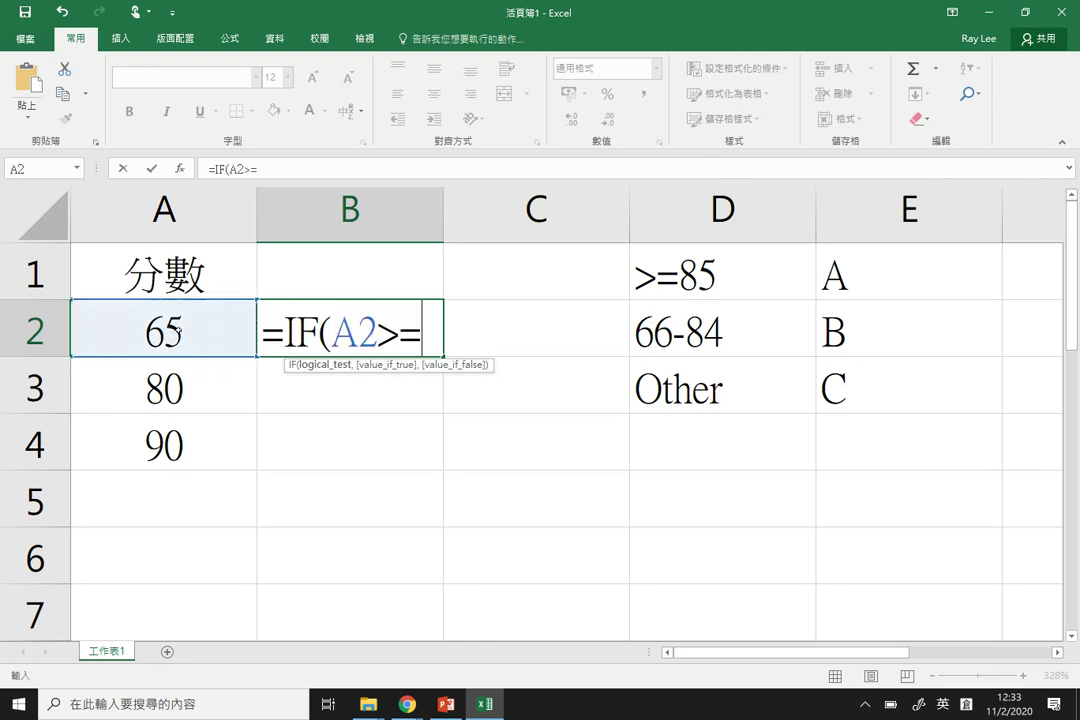
pyautogui.write('85,"A"')
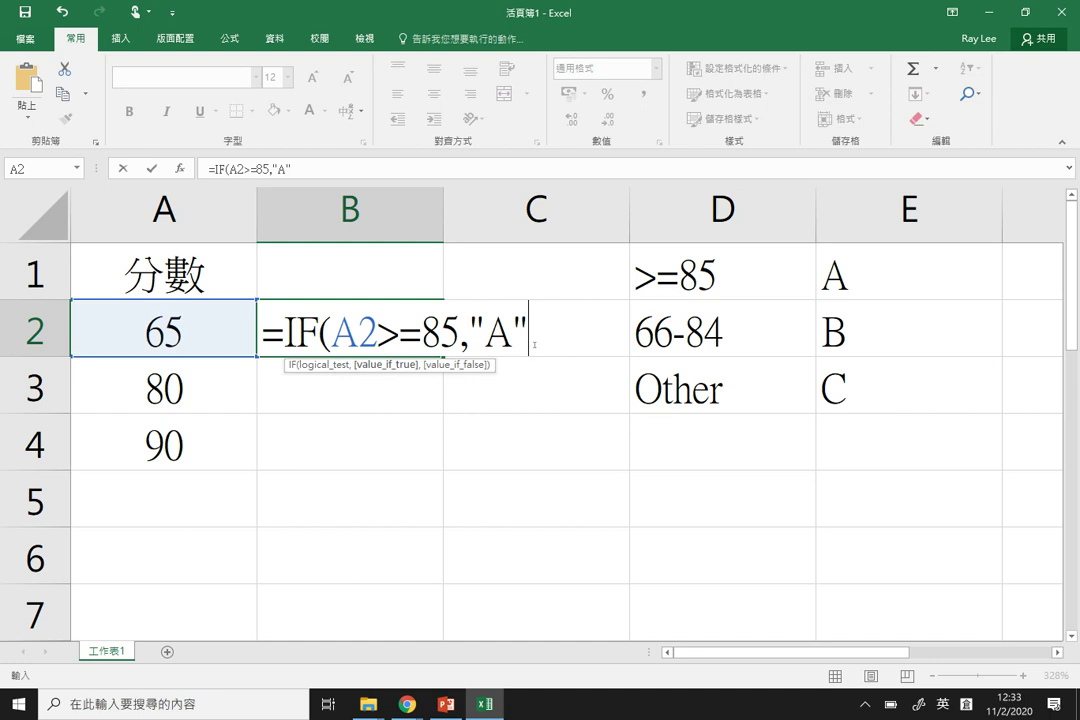
pyautogui.write(',')
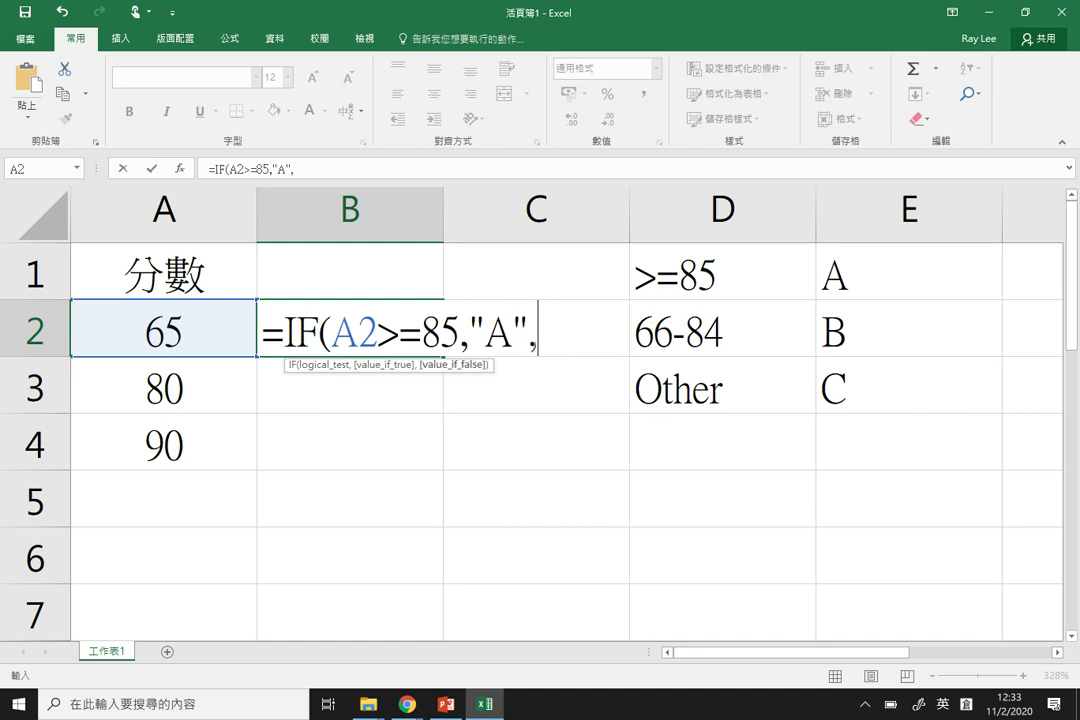
# Step: Nest IF(A2>=66,"B","C") as the false argument in B2 and commit the formula, accepting the suggested punctuation correction
pyautogui.write('IF(')
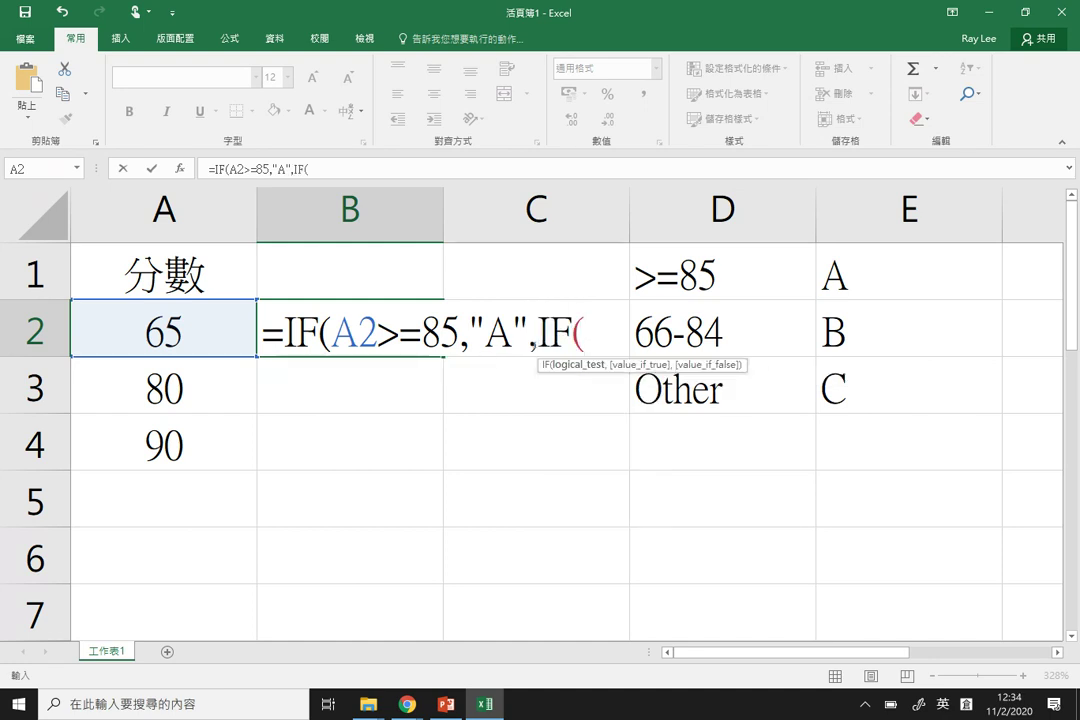
pyautogui.click(181, 331)
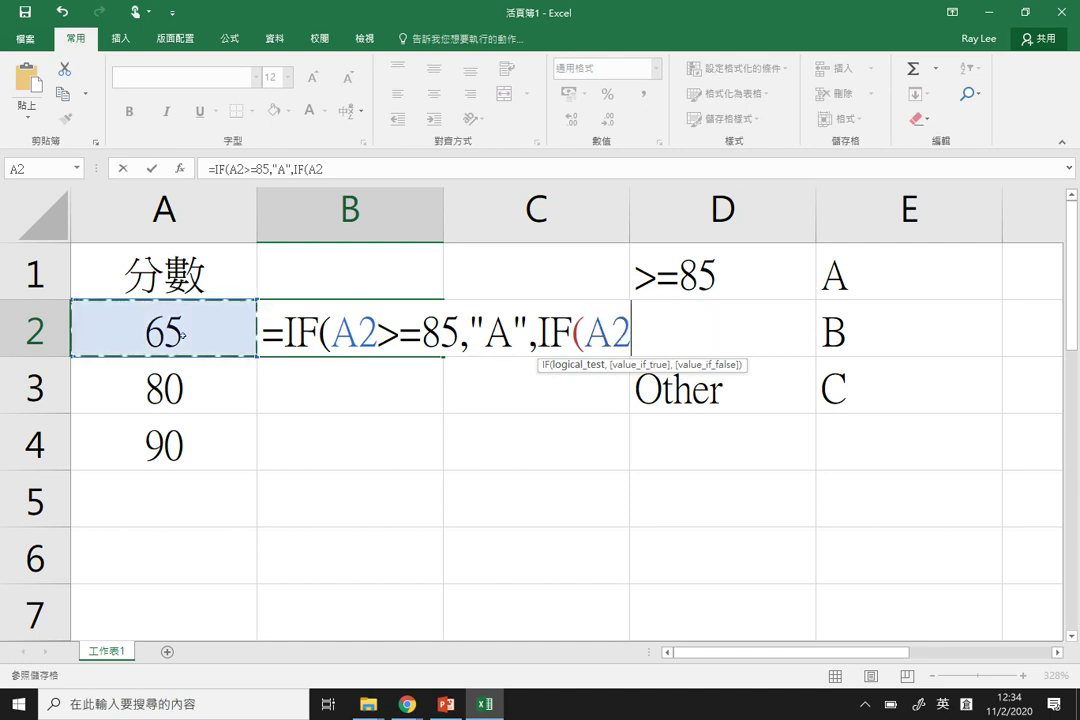
pyautogui.write('>=66')
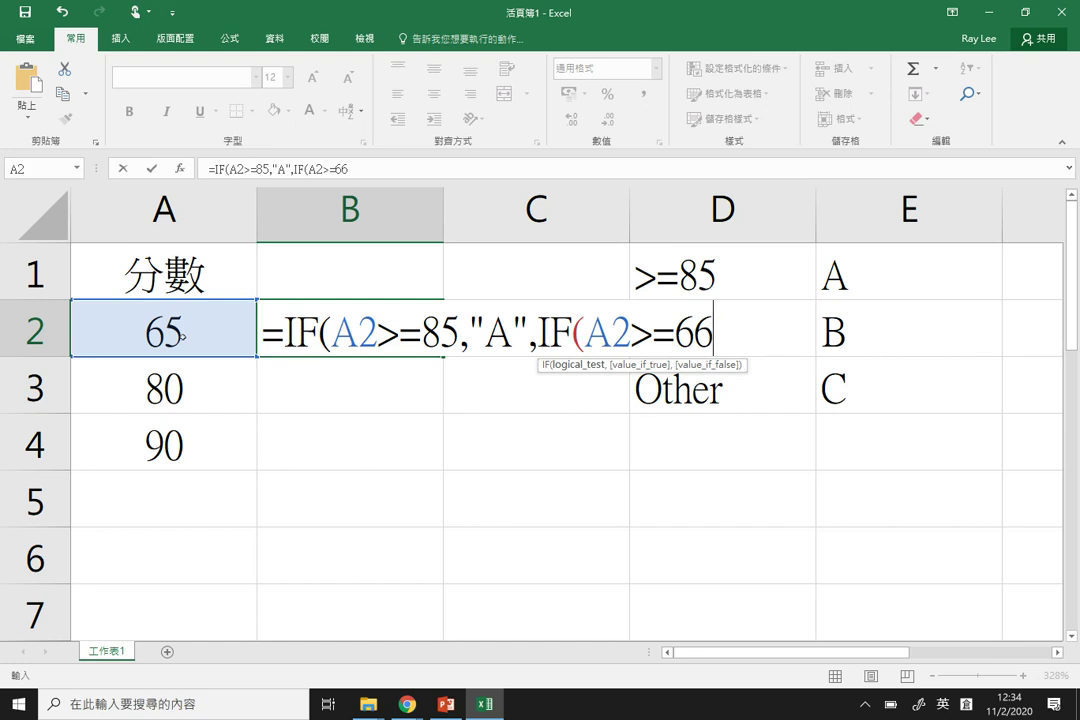
pyautogui.write(',"')
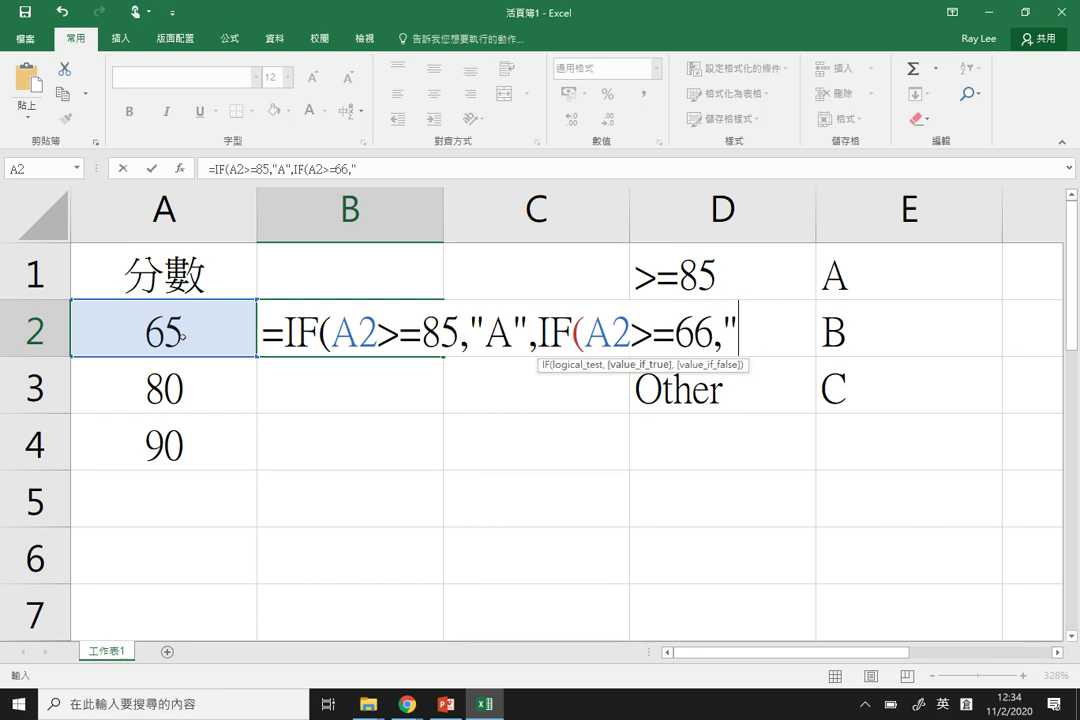
pyautogui.write('B",C"')
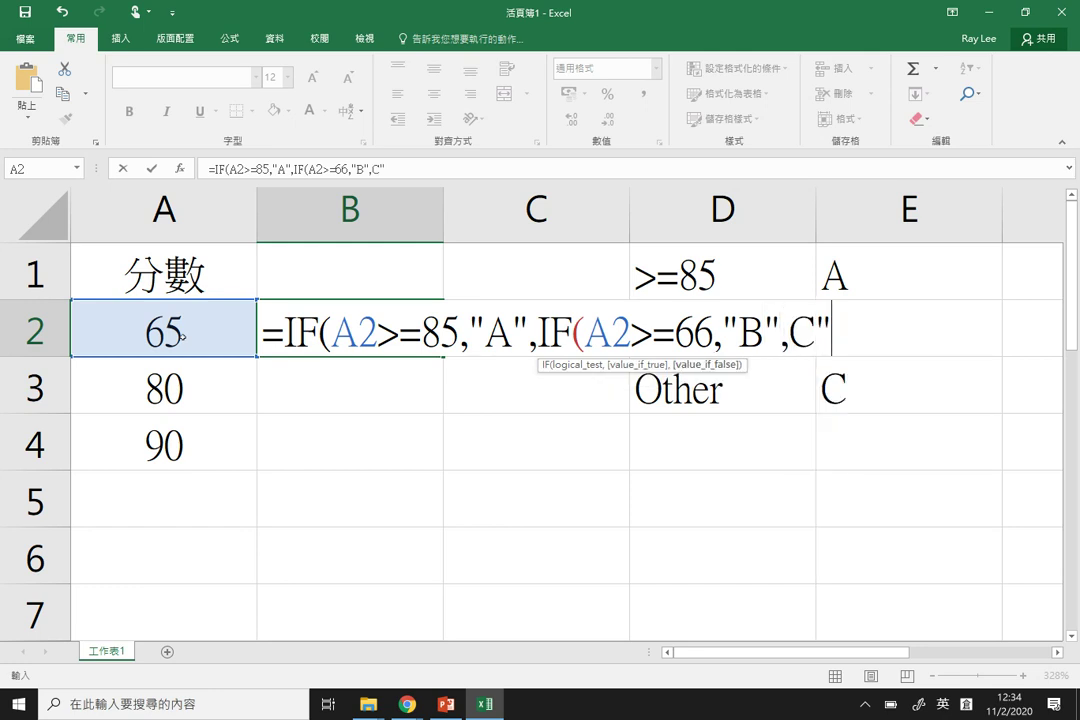
pyautogui.press('Return')
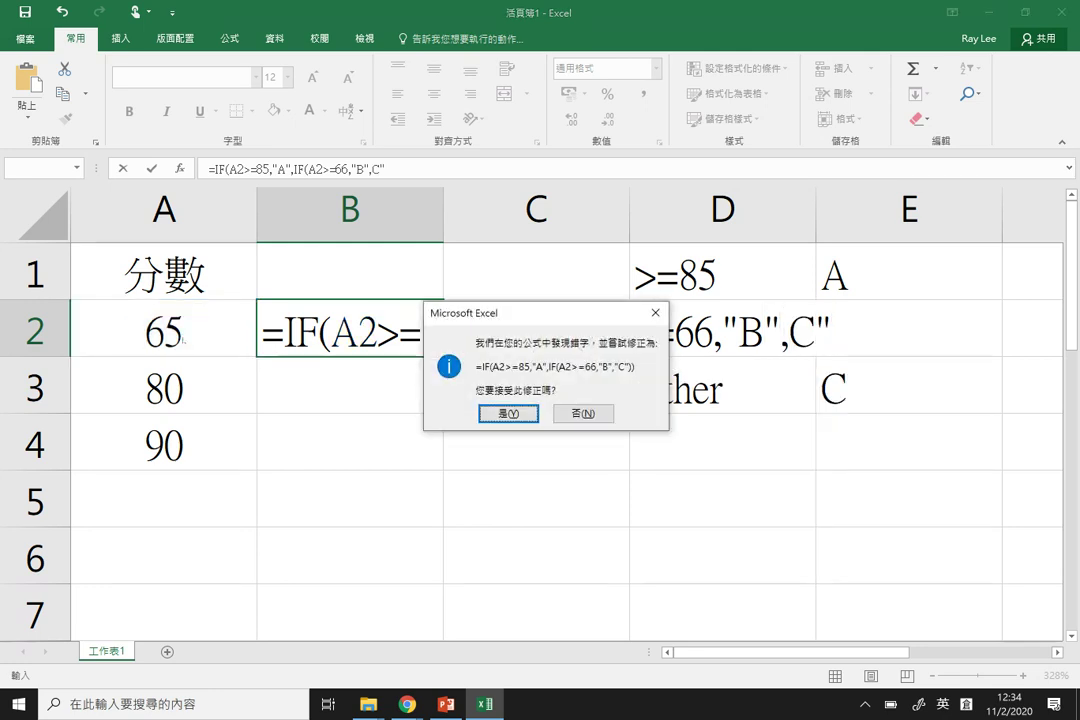
pyautogui.press('Return')
# Step: Check the nested IF formula in B2 against the score in A2, and insert a blank column before the grading criteria in column D
pyautogui.click(181, 333)
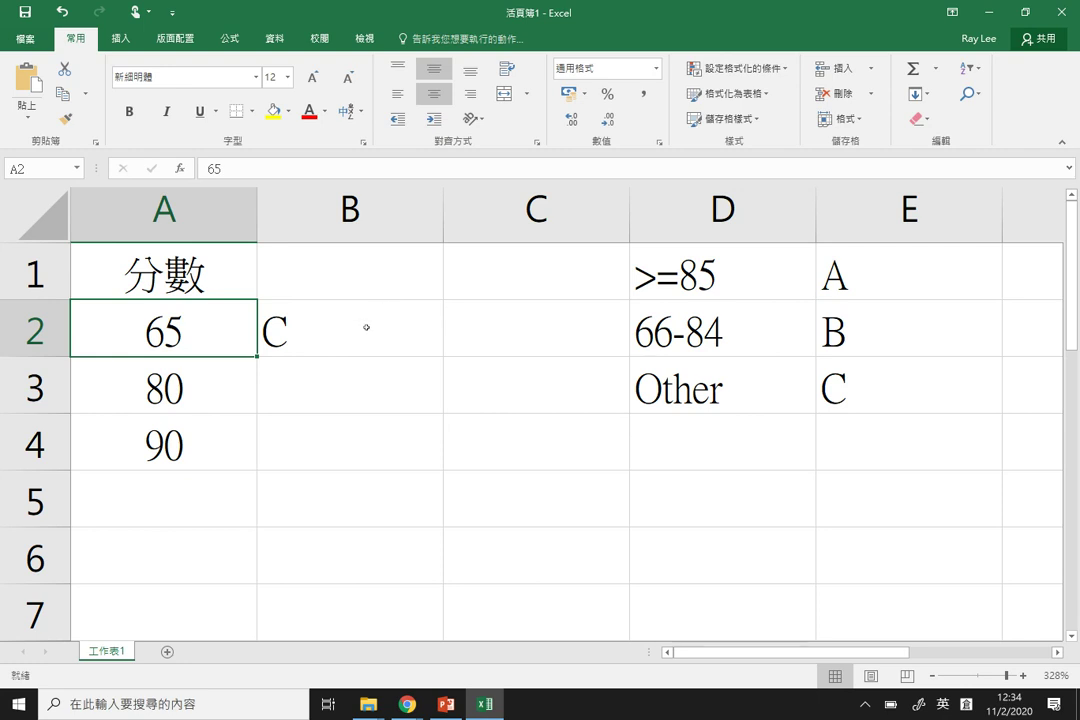
pyautogui.doubleClick(366, 333)
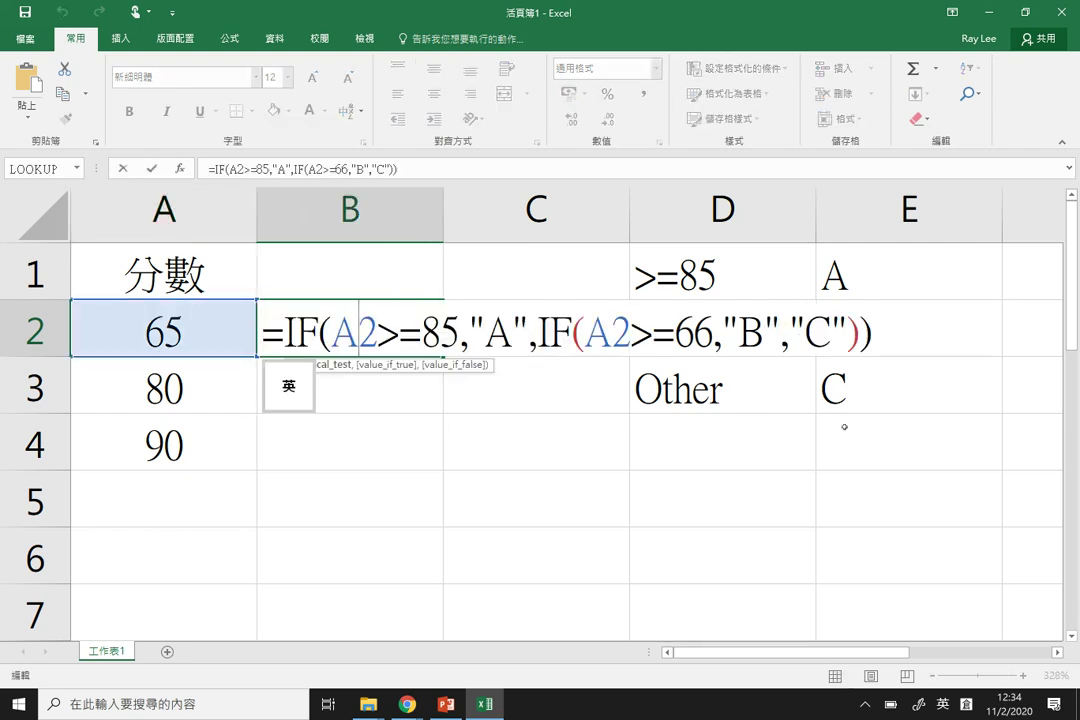
pyautogui.press('Return')
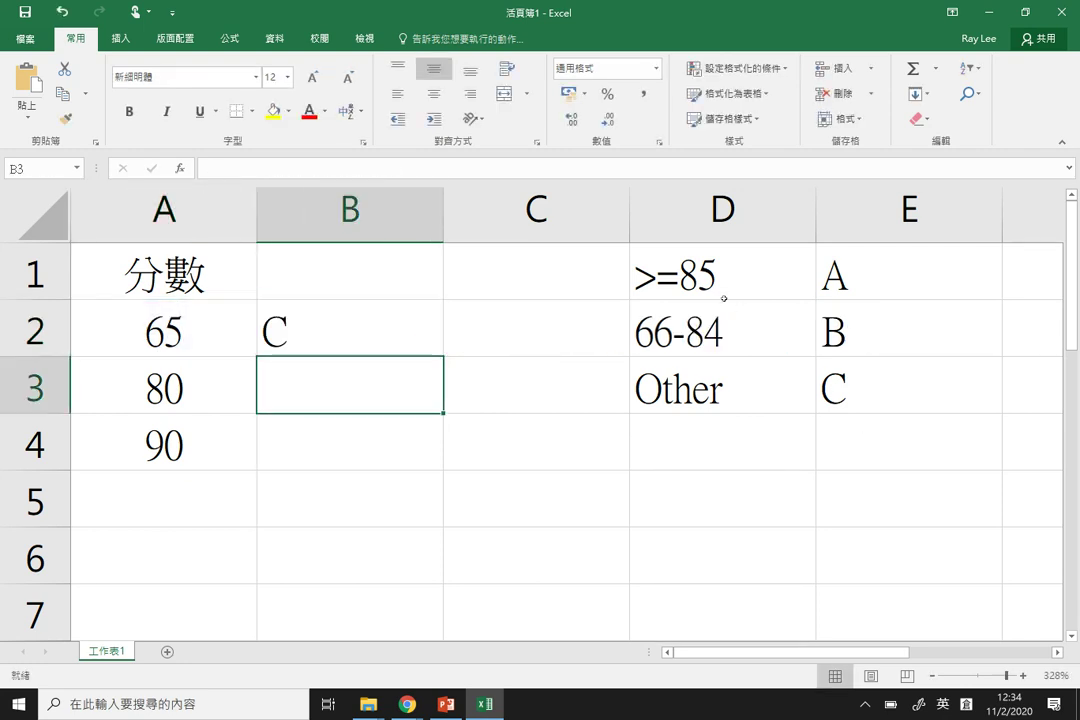
pyautogui.click(701, 212)
pyautogui.rightClick(701, 214)
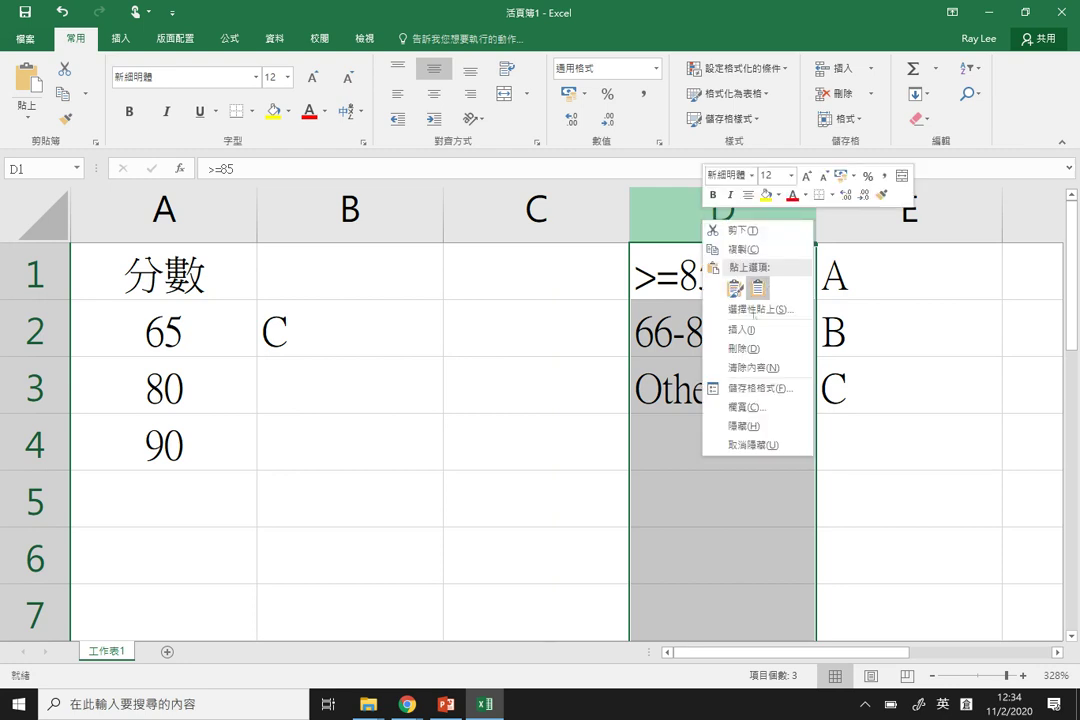
pyautogui.click(728, 330)
# Step: Fill the nested IF formula from B2 down to B3
pyautogui.click(333, 326)
pyautogui.moveTo(451, 354); pyautogui.dragTo(438, 412)
# Step: Convert the formula in B2 to visible text with a leading apostrophe, and widen column D to give it room
pyautogui.doubleClick(390, 335)
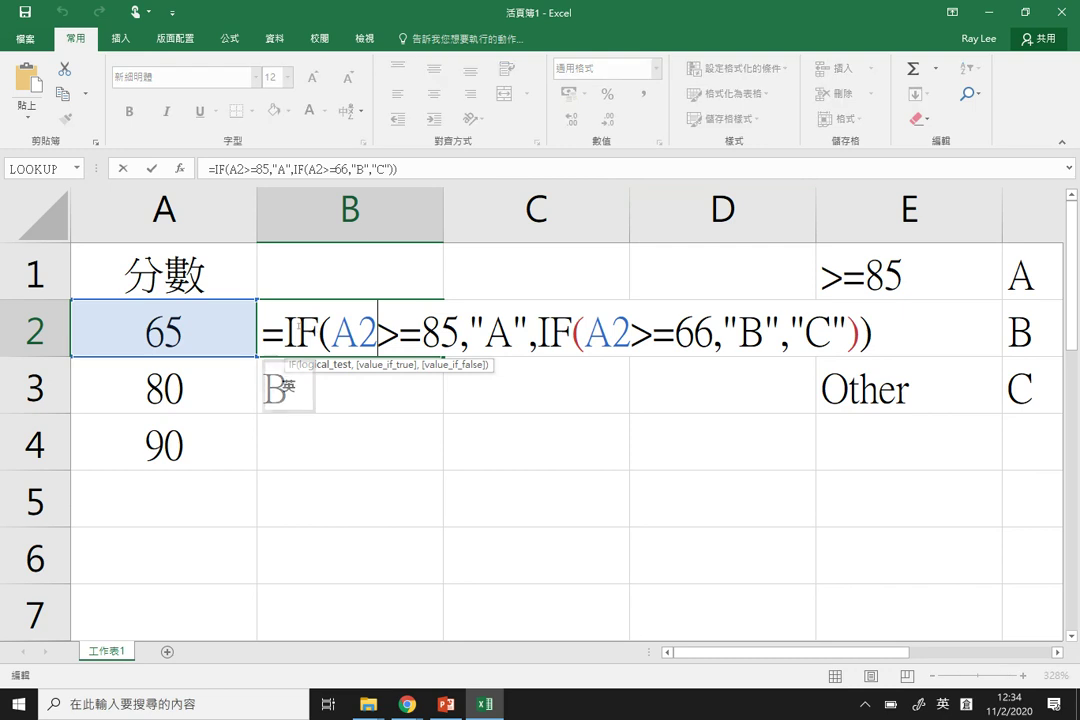
pyautogui.press('Return')
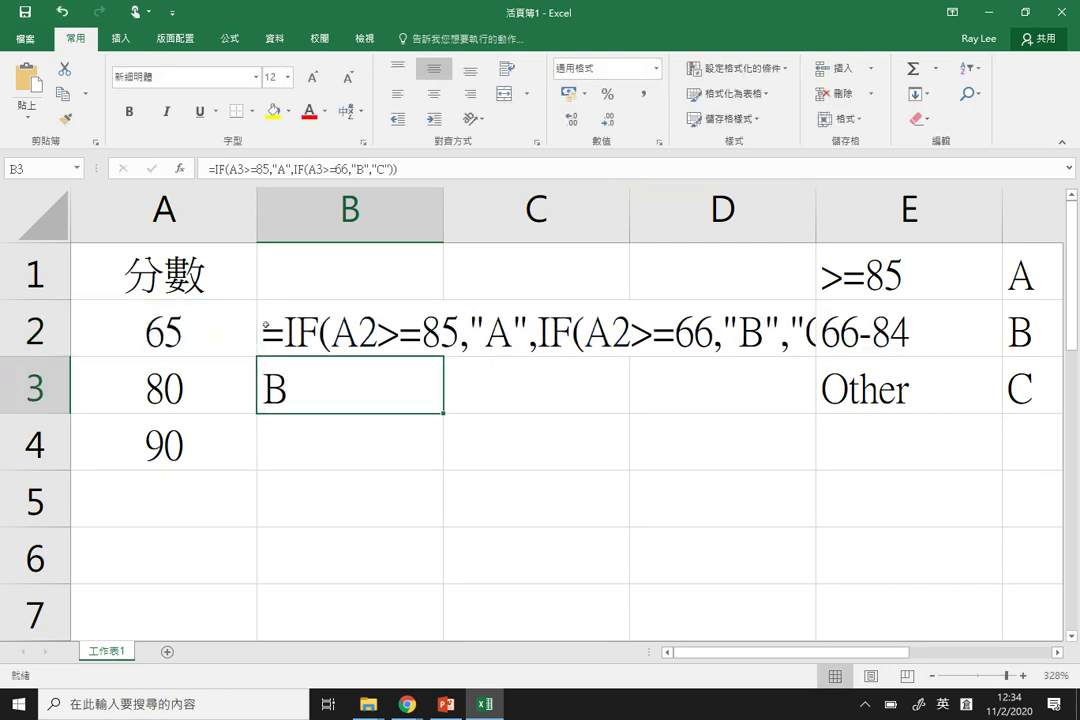
pyautogui.moveTo(817, 213); pyautogui.dragTo(1077, 252)
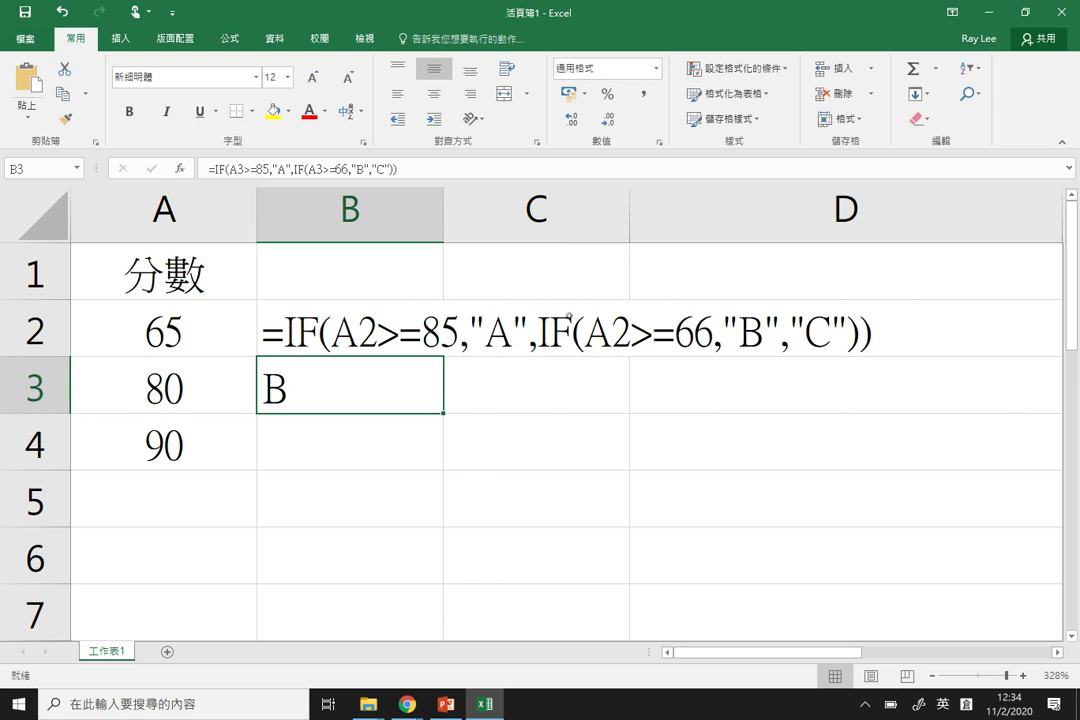
# Step: Examine the nested argument IF(A2>=66,"B","C") and its condition A2>=66 in the formula text in B2
pyautogui.click(581, 320)
pyautogui.doubleClick(552, 313)
pyautogui.doubleClick(407, 320)
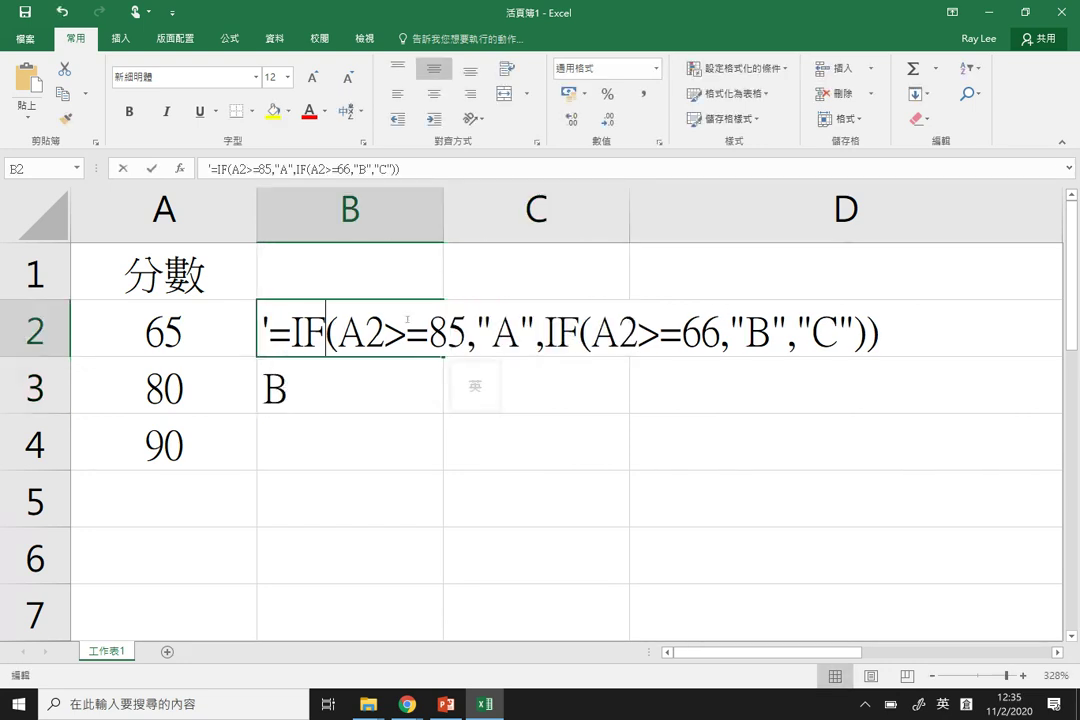
pyautogui.moveTo(545, 330); pyautogui.dragTo(866, 330)
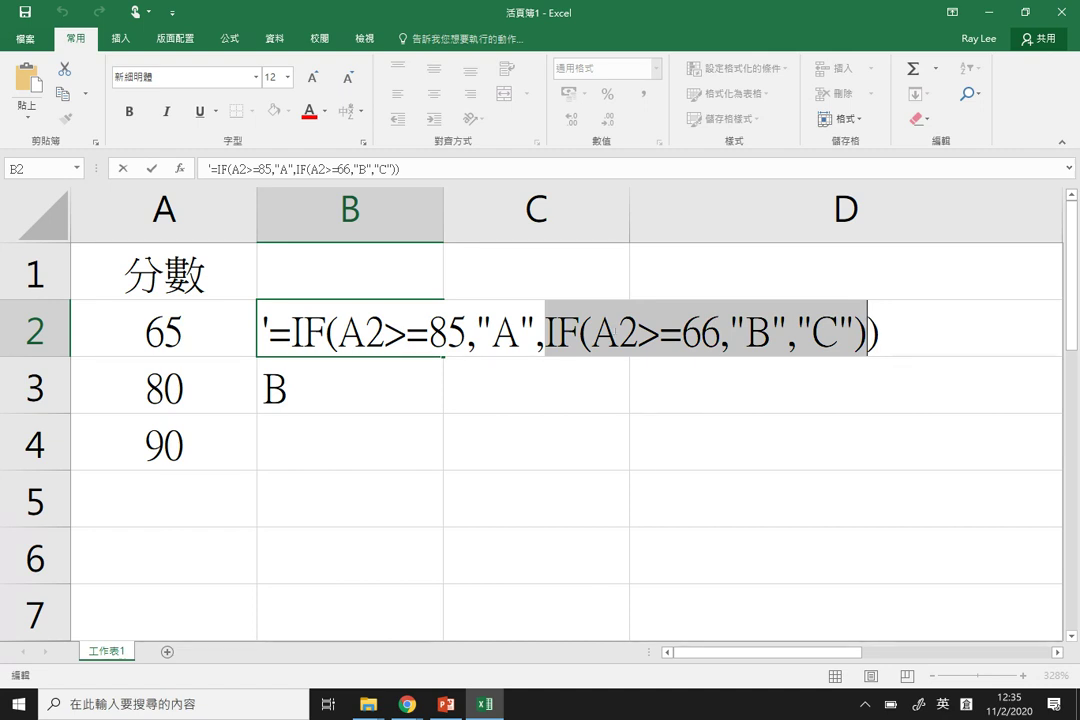
pyautogui.moveTo(592, 330); pyautogui.dragTo(717, 350)
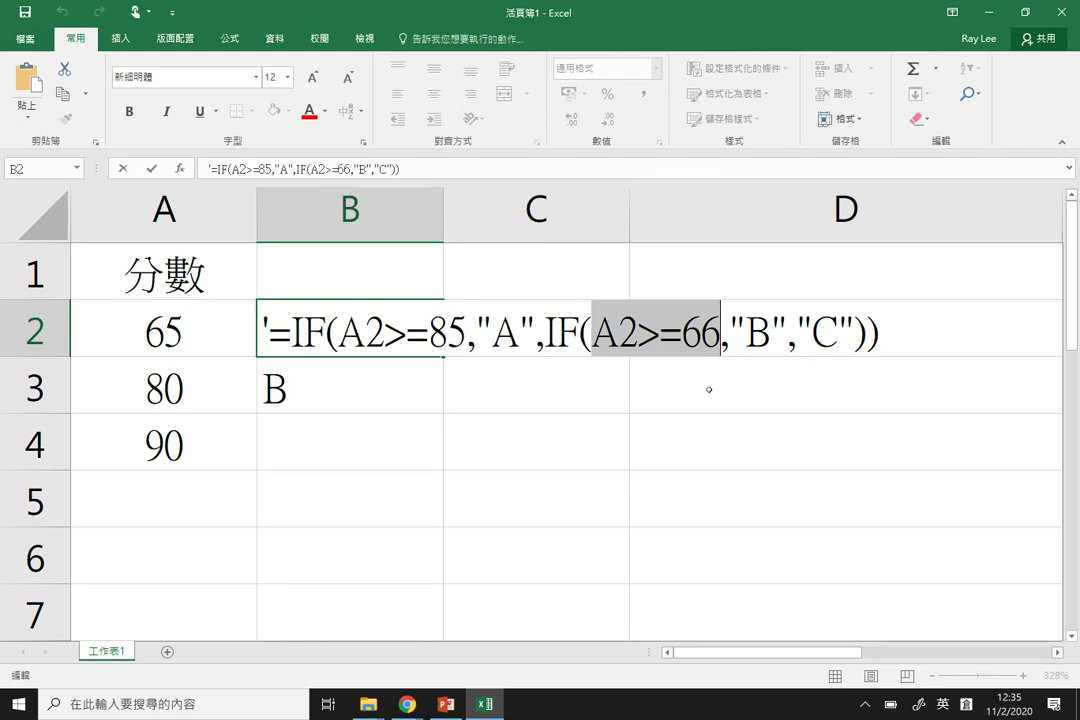
pyautogui.press('Home')
pyautogui.press('Delete')
pyautogui.press('Return')
# Step: Begin a new formula in B3, =IF(A2>=85,"A",IF(, leaving the nested IF open for its condition
pyautogui.write('=')
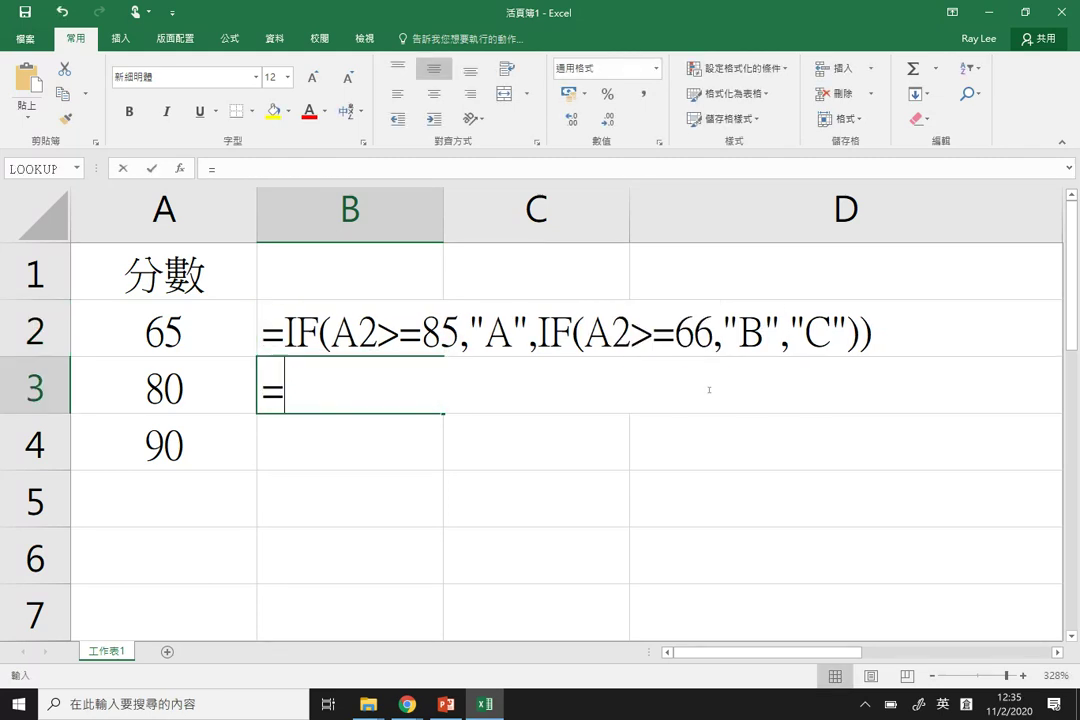
pyautogui.write('IF(A2')
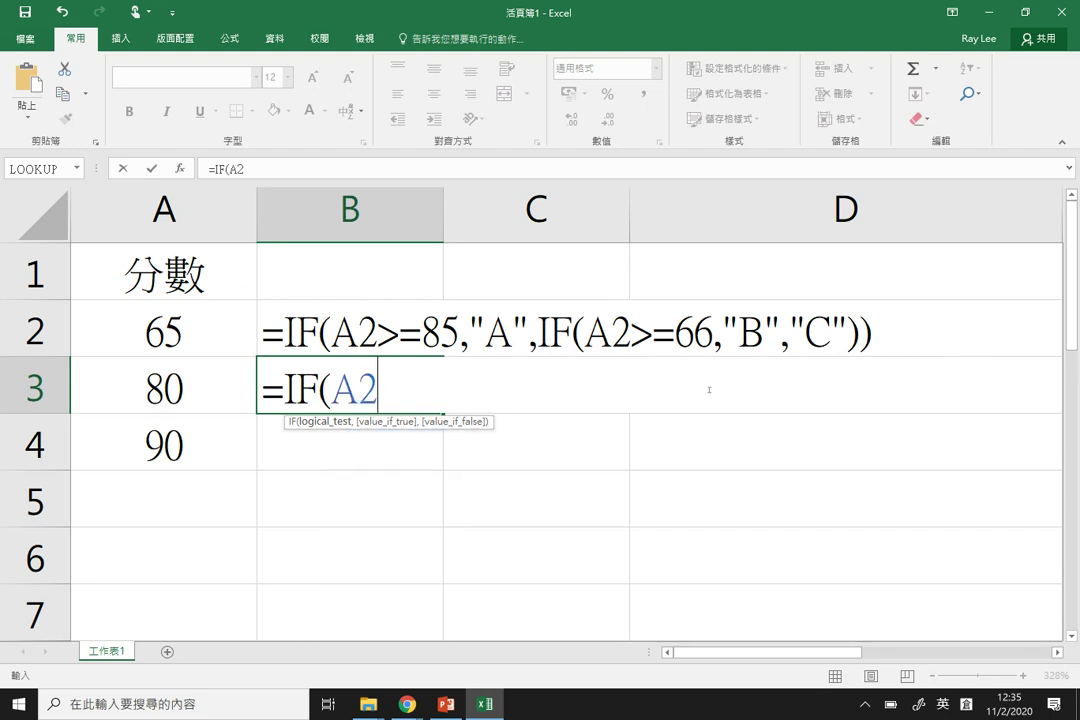
pyautogui.write('>=85,')
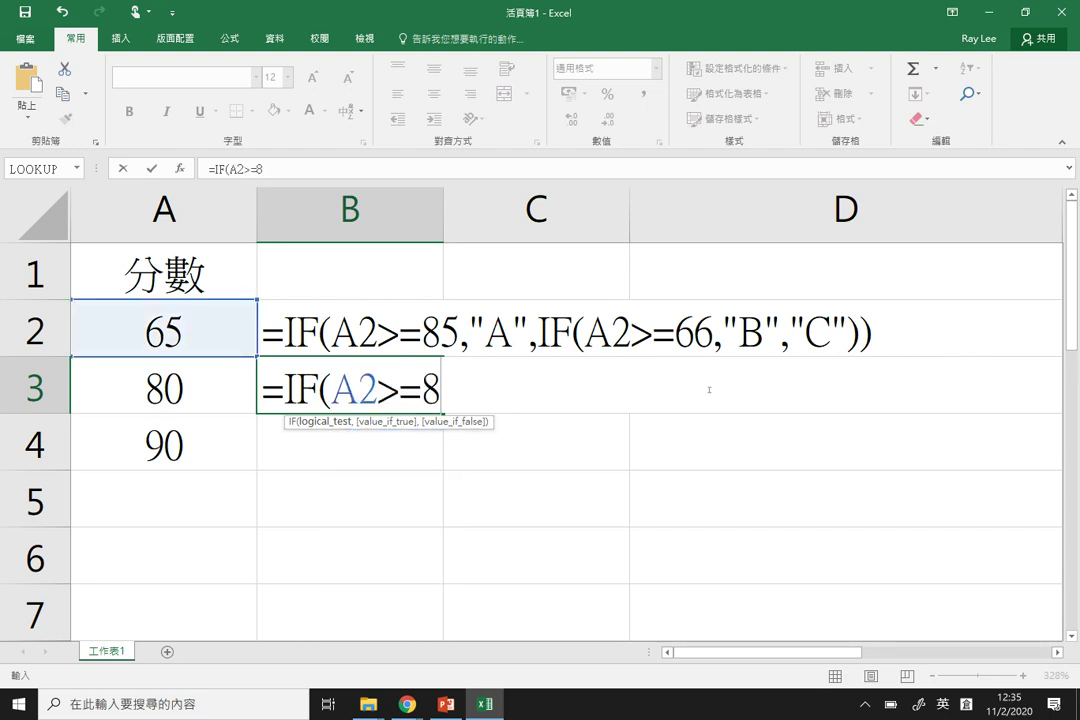
pyautogui.write('A')
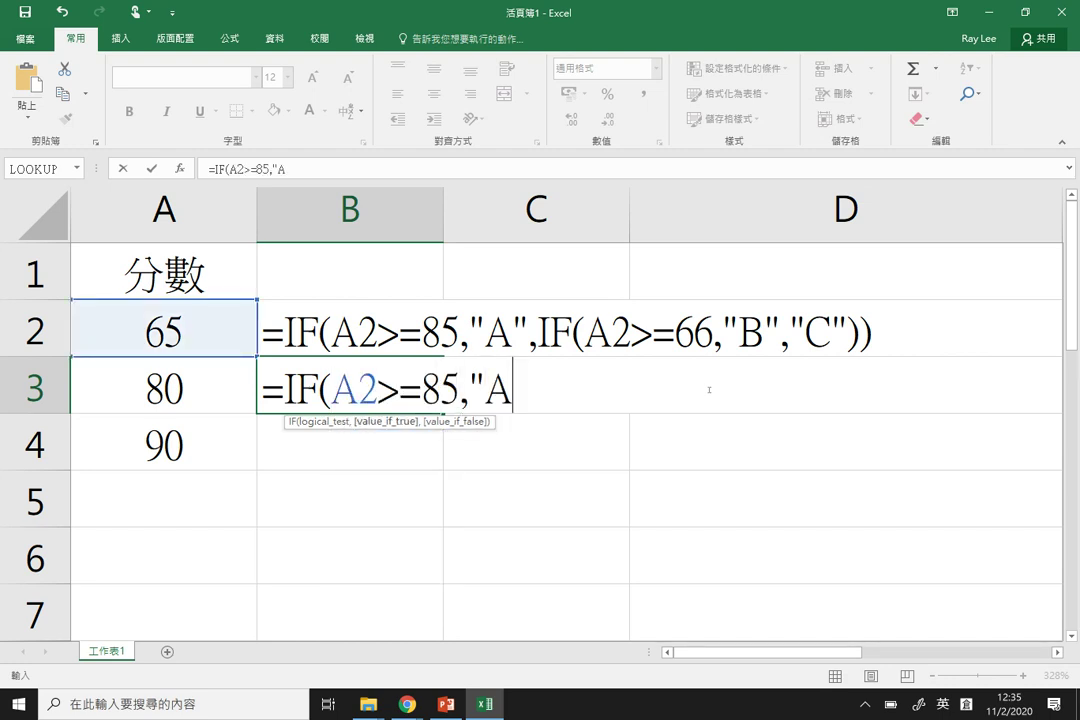
pyautogui.write('",IF(')
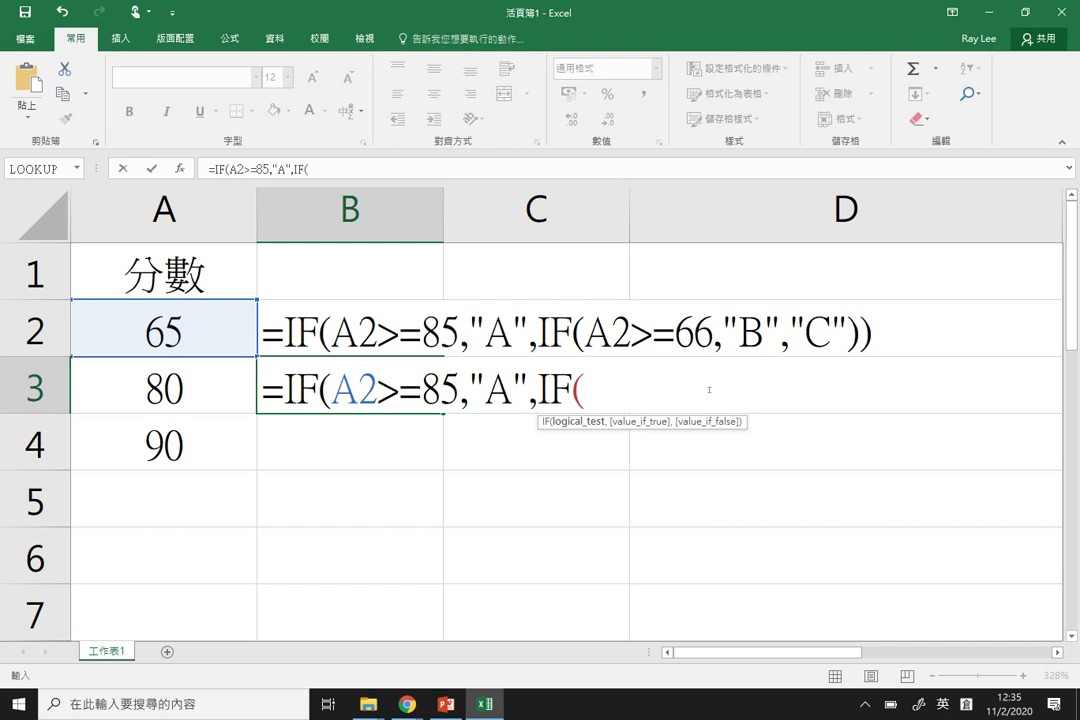
# Step: Complete the nested IF in B3 with AND(A2>=66,A2<85),"B","C" and commit the formula, accepting the suggested correction
pyautogui.write('AND')
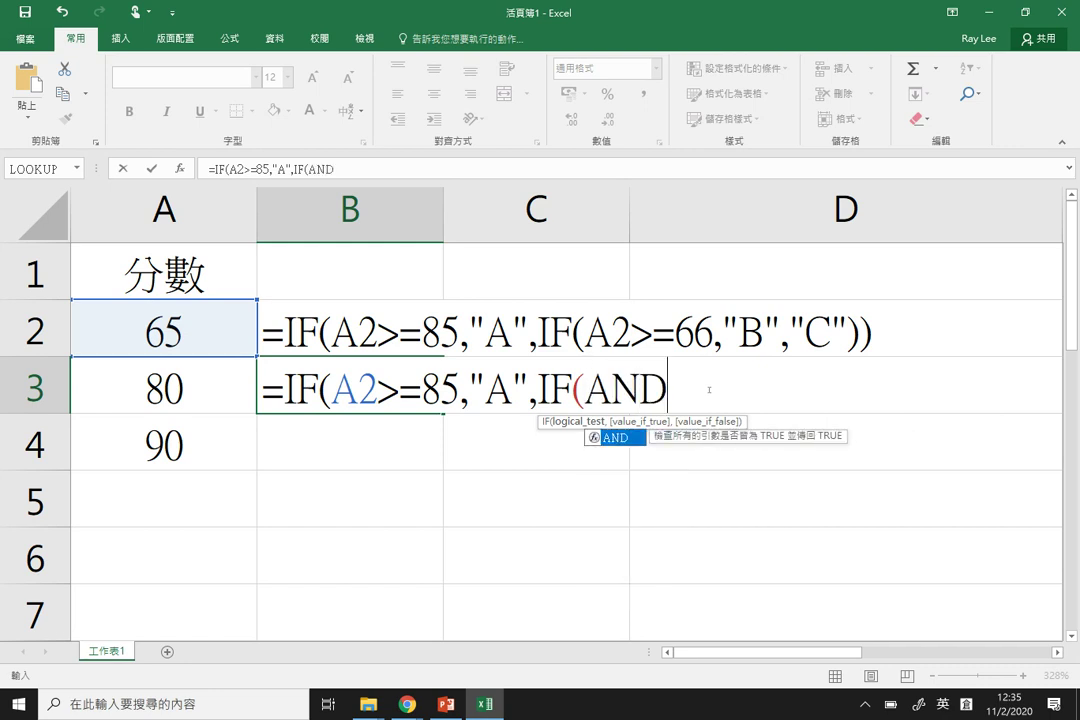
pyautogui.write('(A2>=')
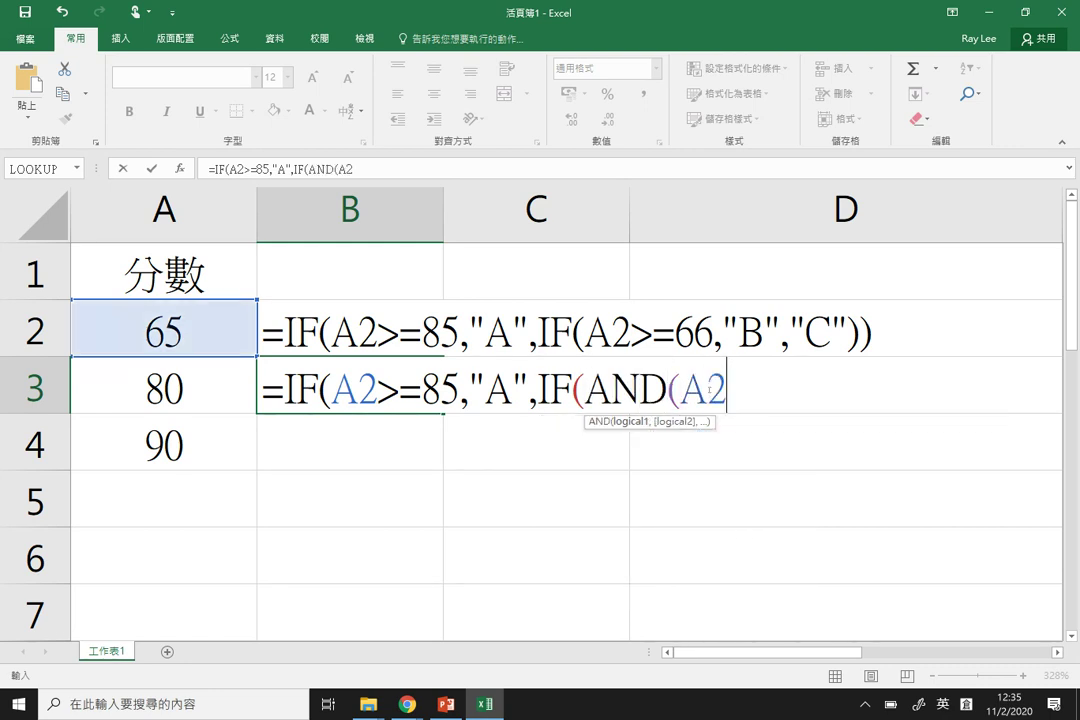
pyautogui.write('66,')
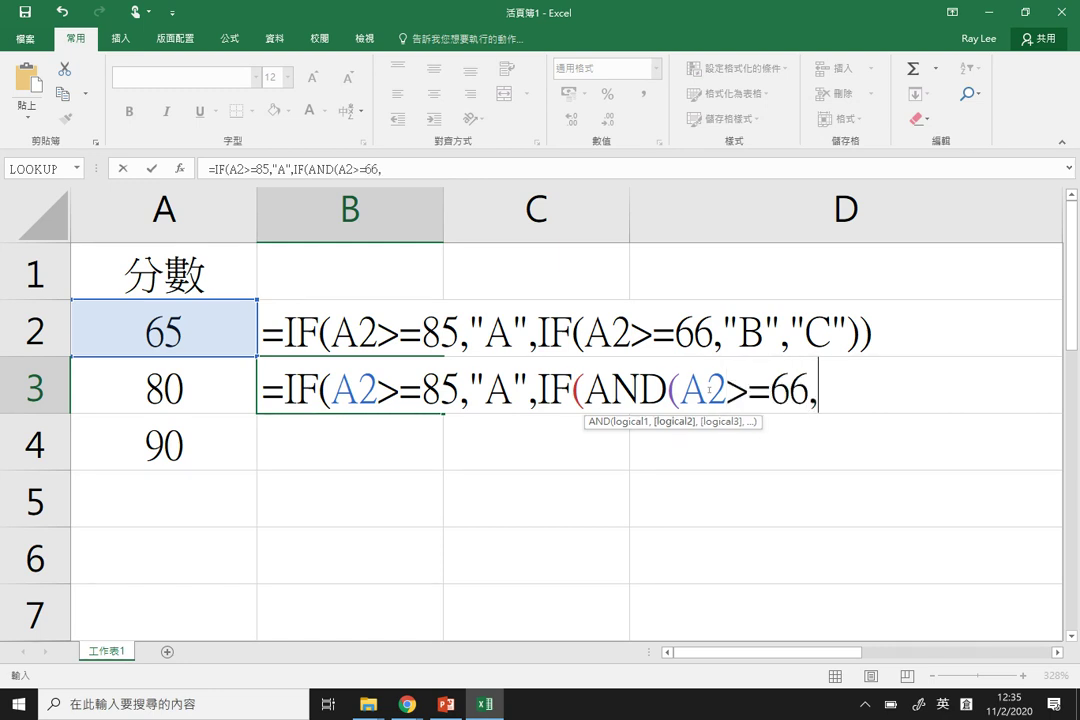
pyautogui.write('A2')
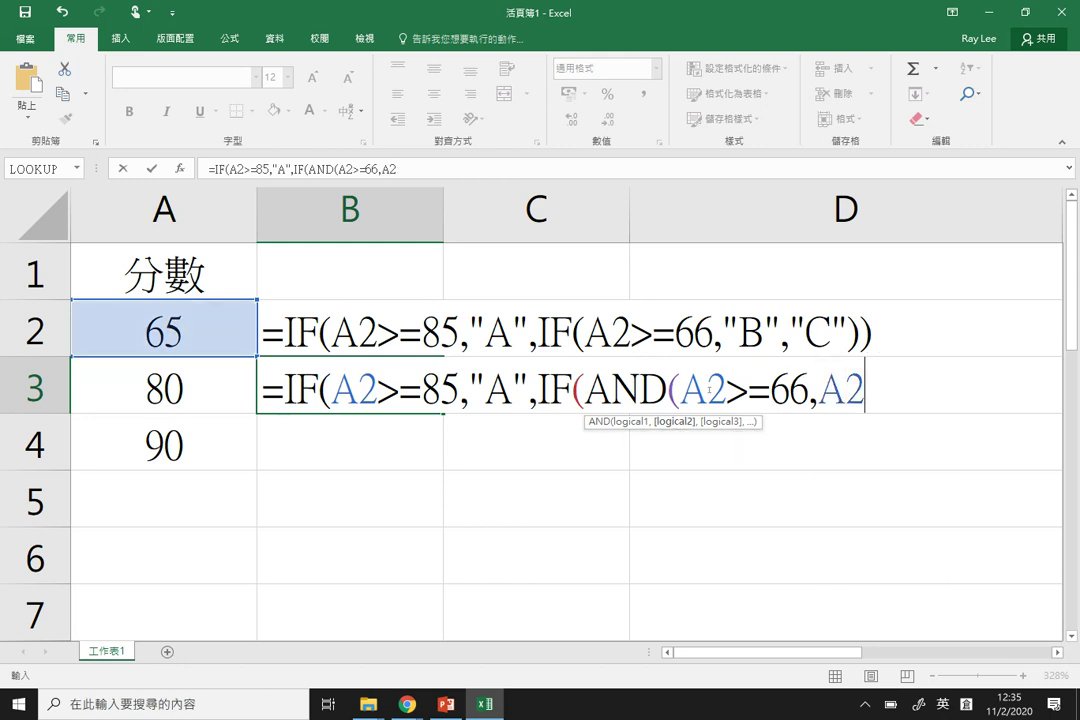
pyautogui.write('<85')
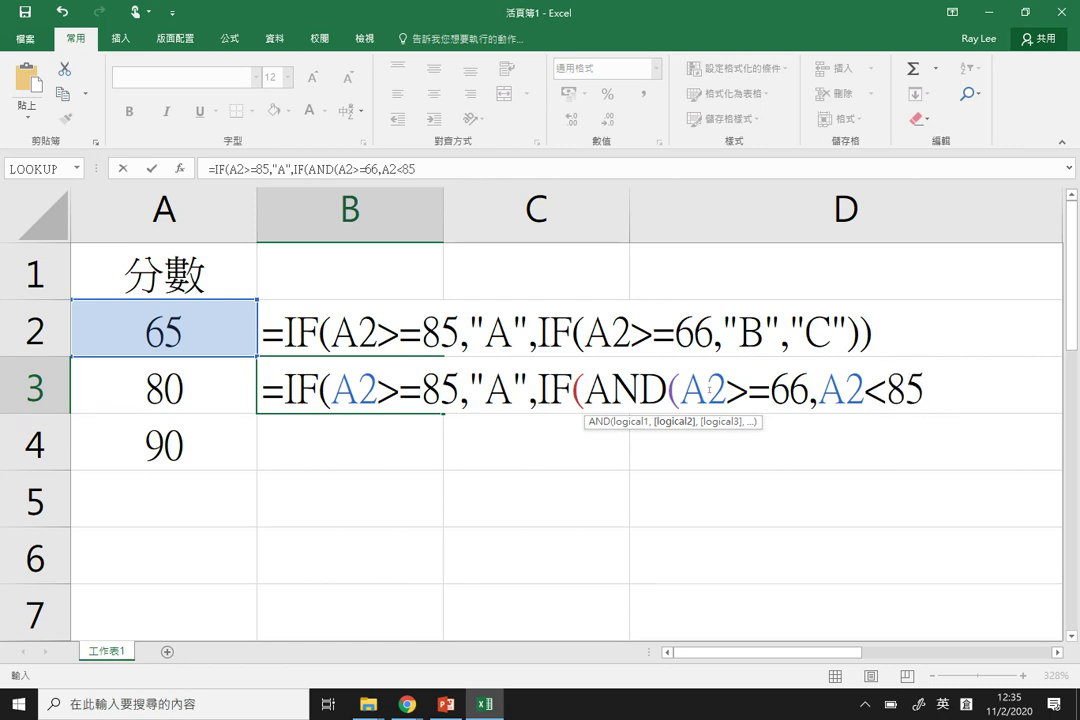
pyautogui.write('),"B","C"')
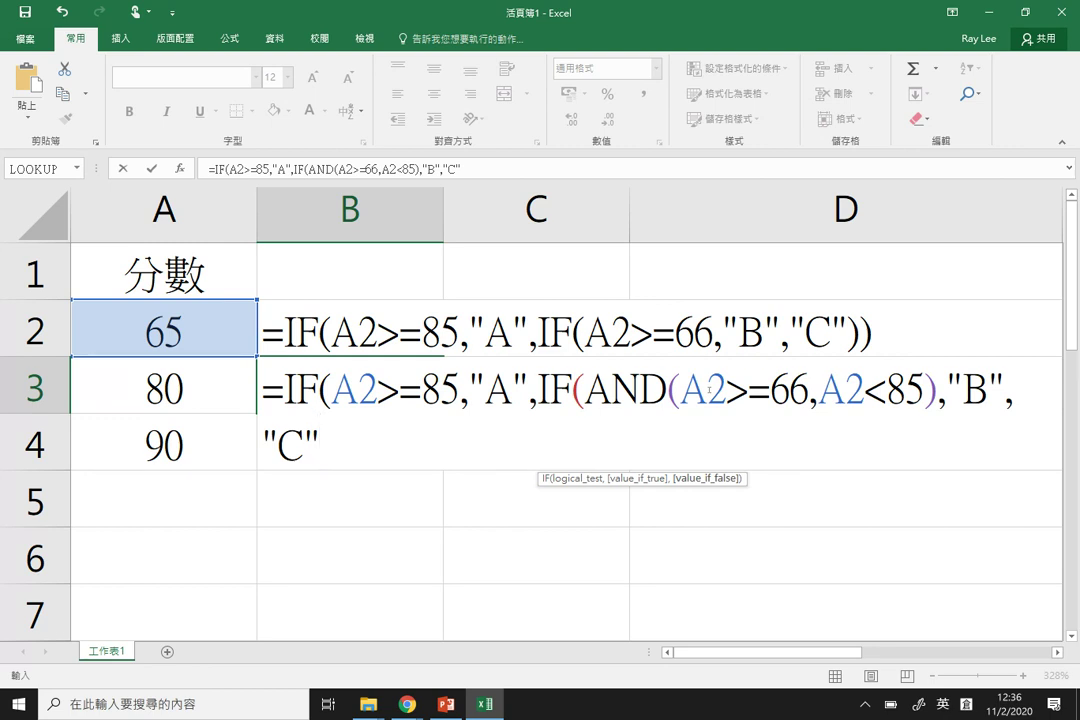
pyautogui.moveTo(589, 383); pyautogui.dragTo(935, 400)
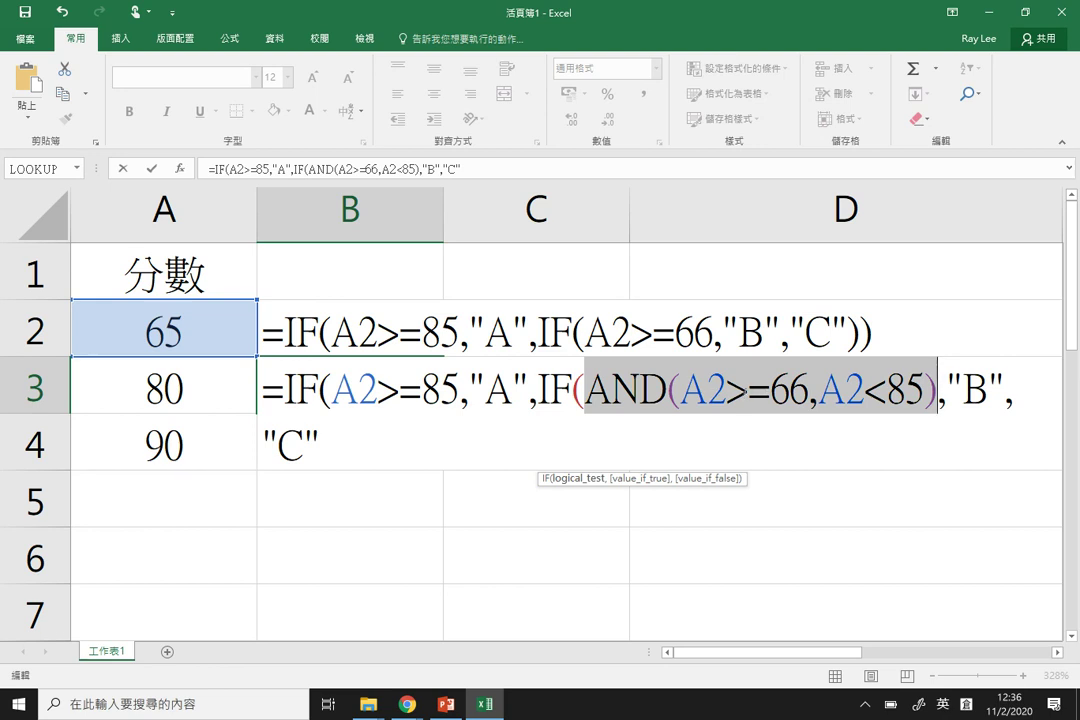
pyautogui.press('Return')
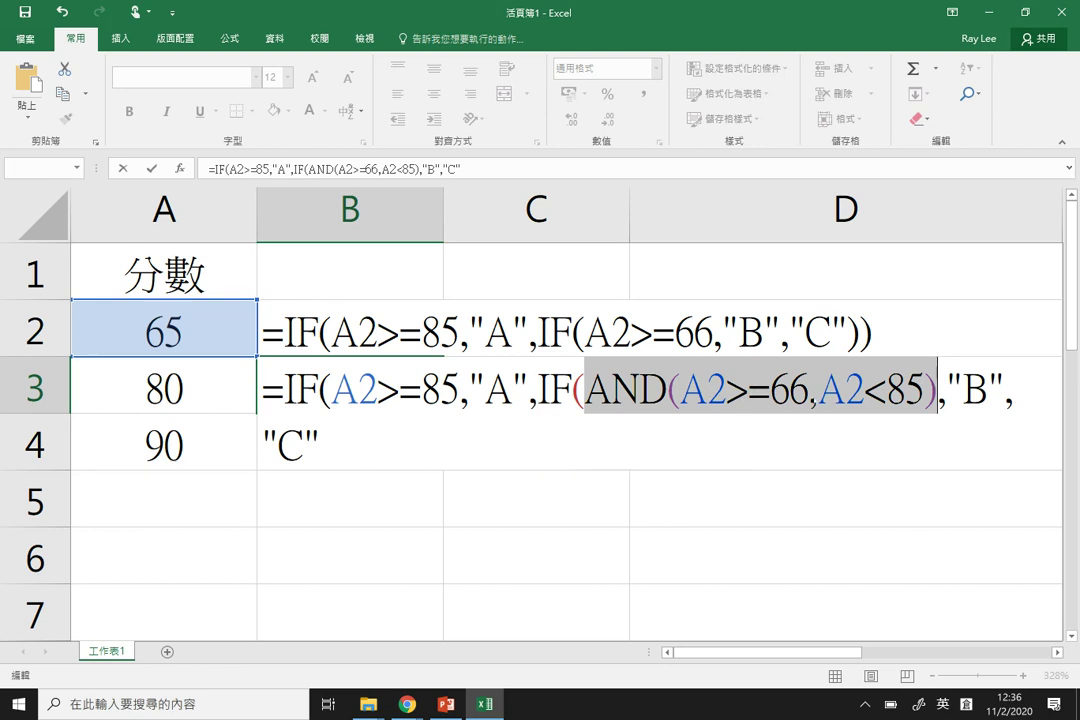
pyautogui.press('Return')
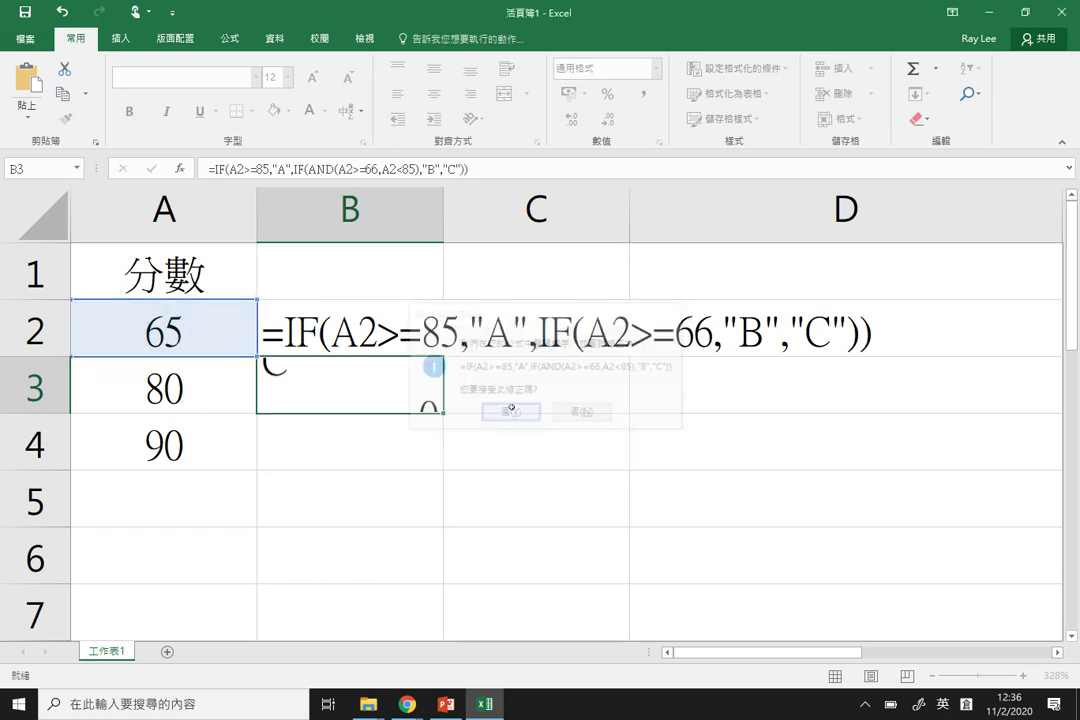
# Step: Change all three A2 references in the B3 formula to A3 and commit it
pyautogui.doubleClick(333, 390)
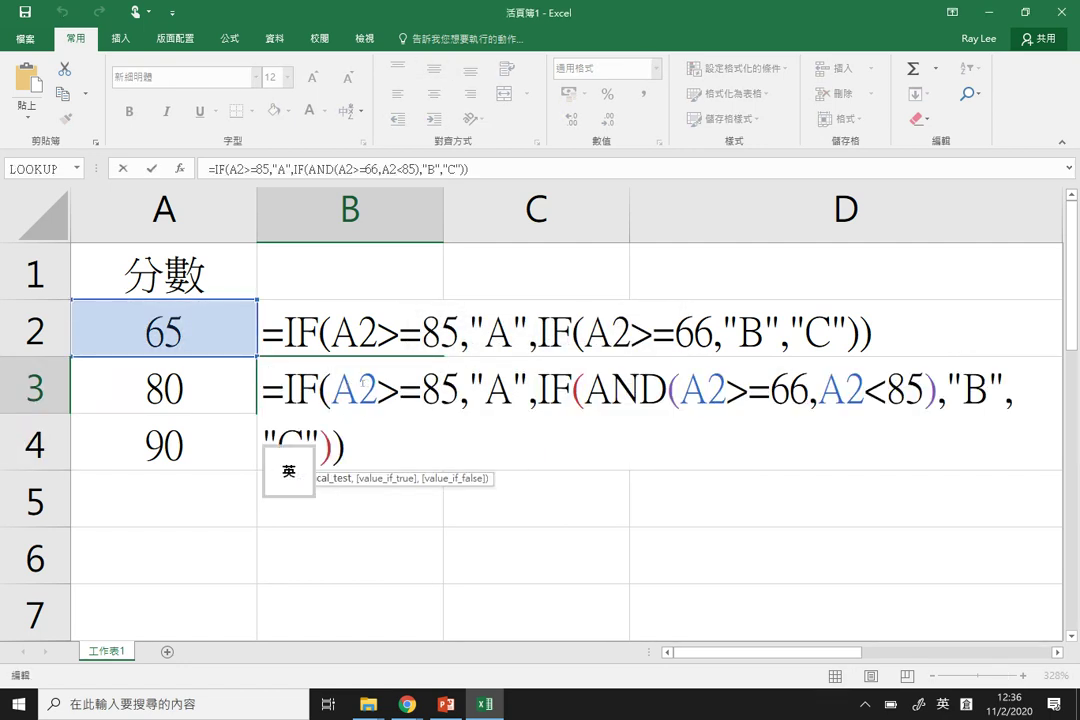
pyautogui.moveTo(358, 390); pyautogui.dragTo(378, 388)
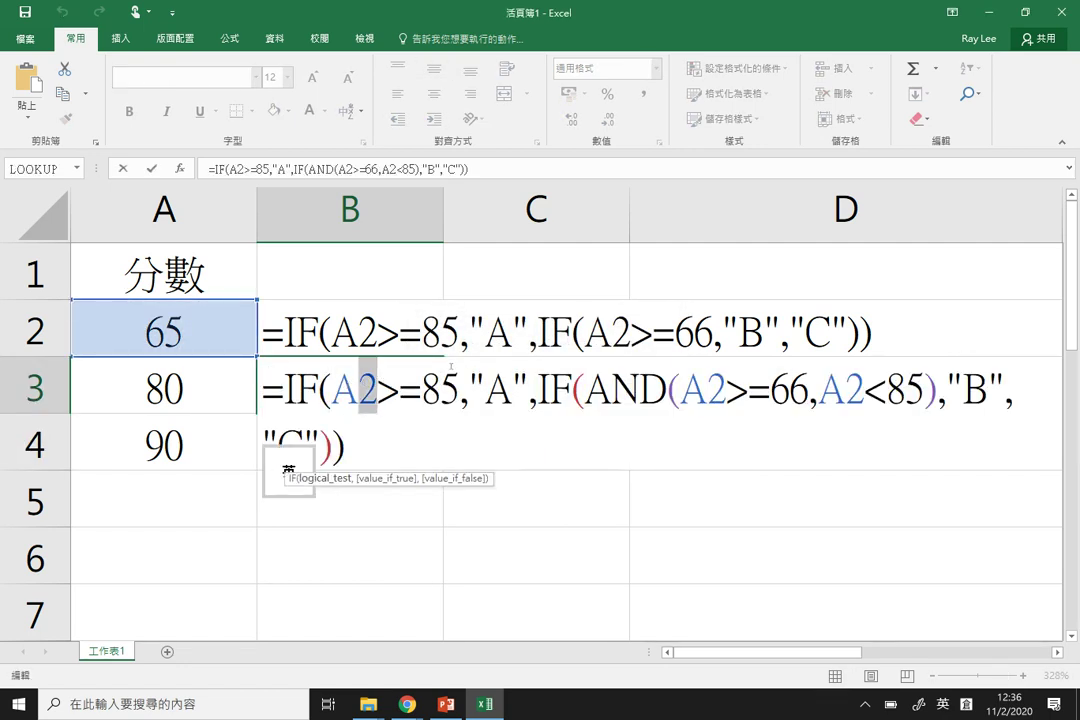
pyautogui.write('3')
pyautogui.moveTo(706, 390); pyautogui.dragTo(726, 390)
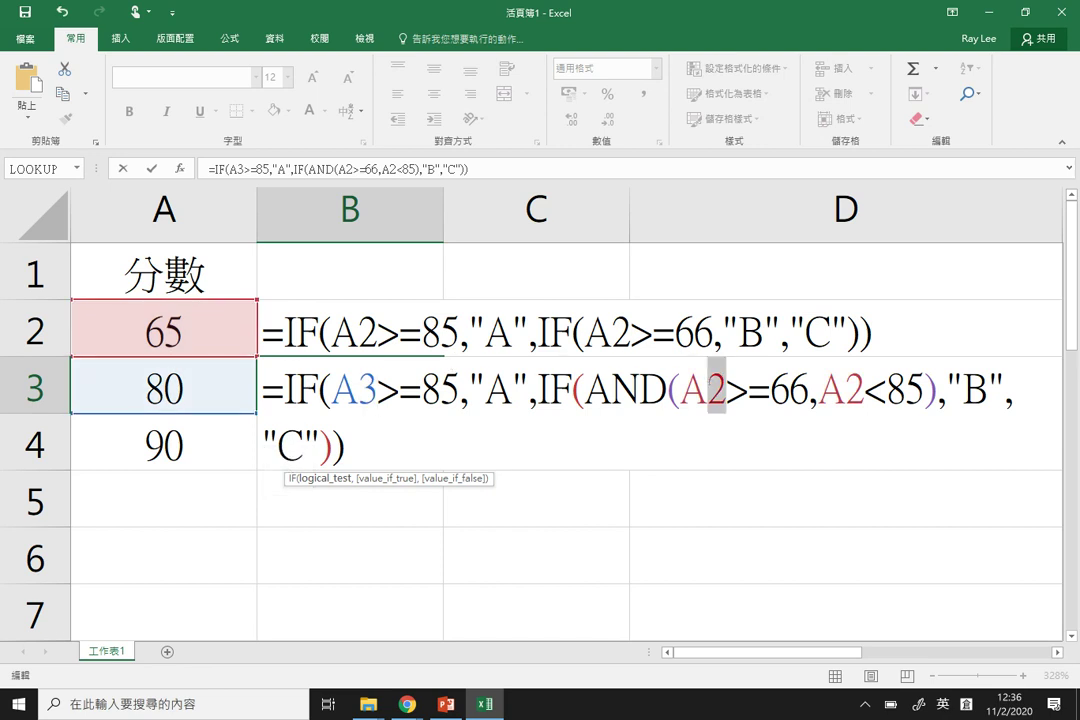
pyautogui.write('3')
pyautogui.moveTo(842, 390); pyautogui.dragTo(862, 390)
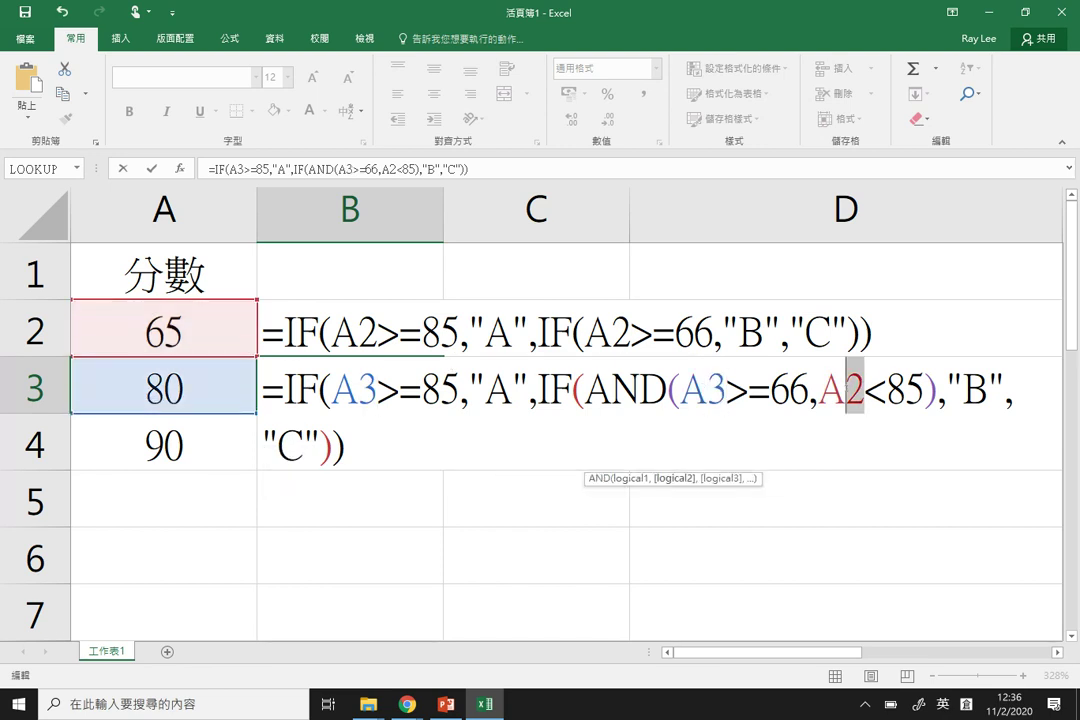
pyautogui.write('3')
pyautogui.press('Return')
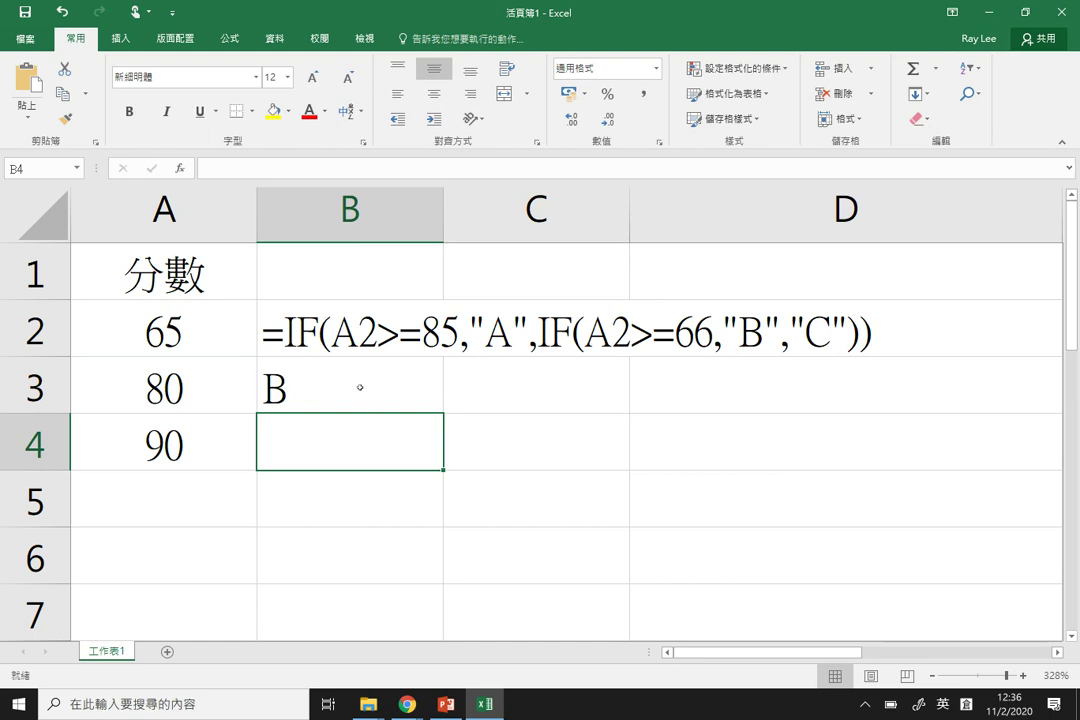
# Step: Convert the formula in B3 to visible text with a leading apostrophe
pyautogui.doubleClick(360, 388)
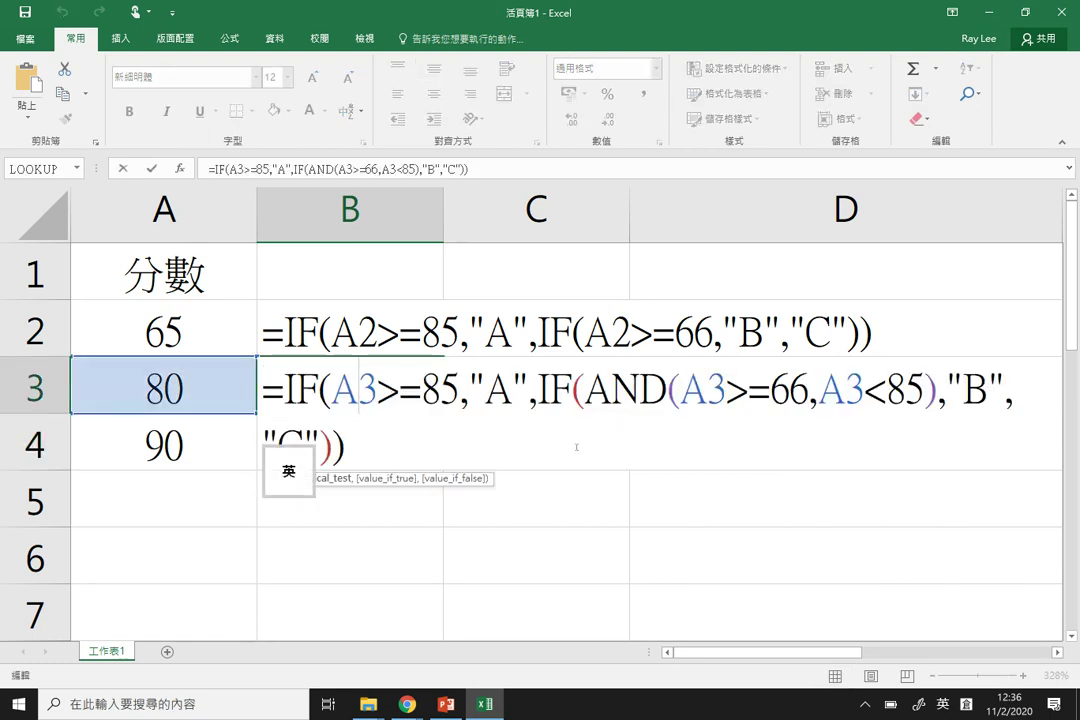
pyautogui.press('Left')
pyautogui.press('Left')
pyautogui.press('Left')
pyautogui.press('Left')
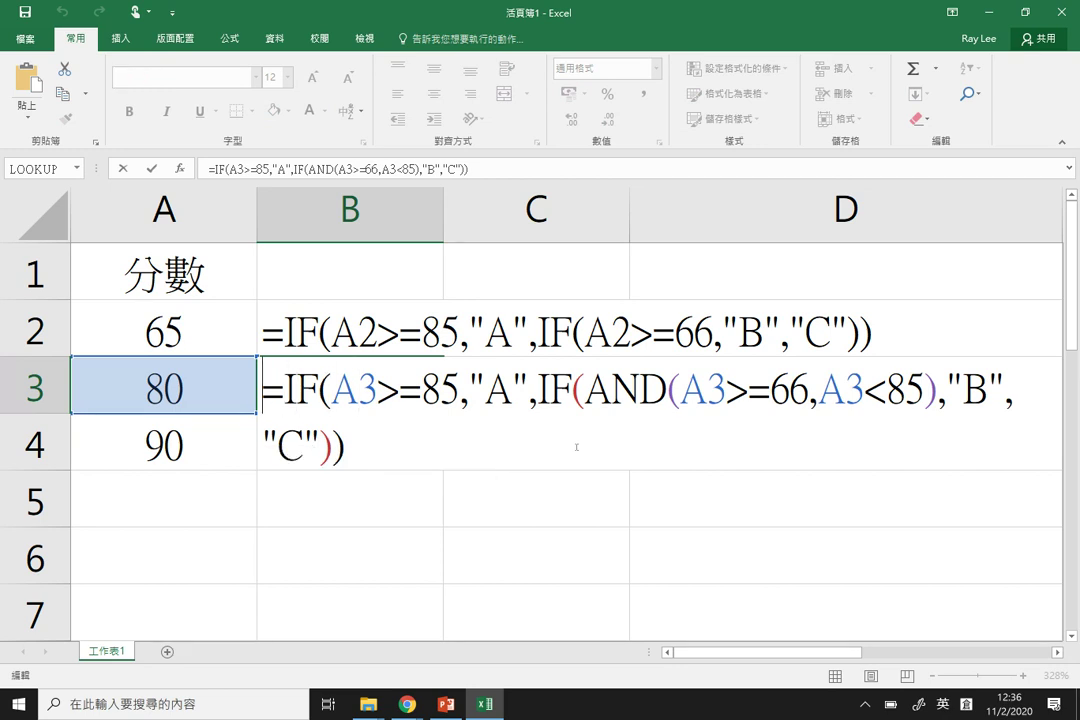
pyautogui.press('Return')
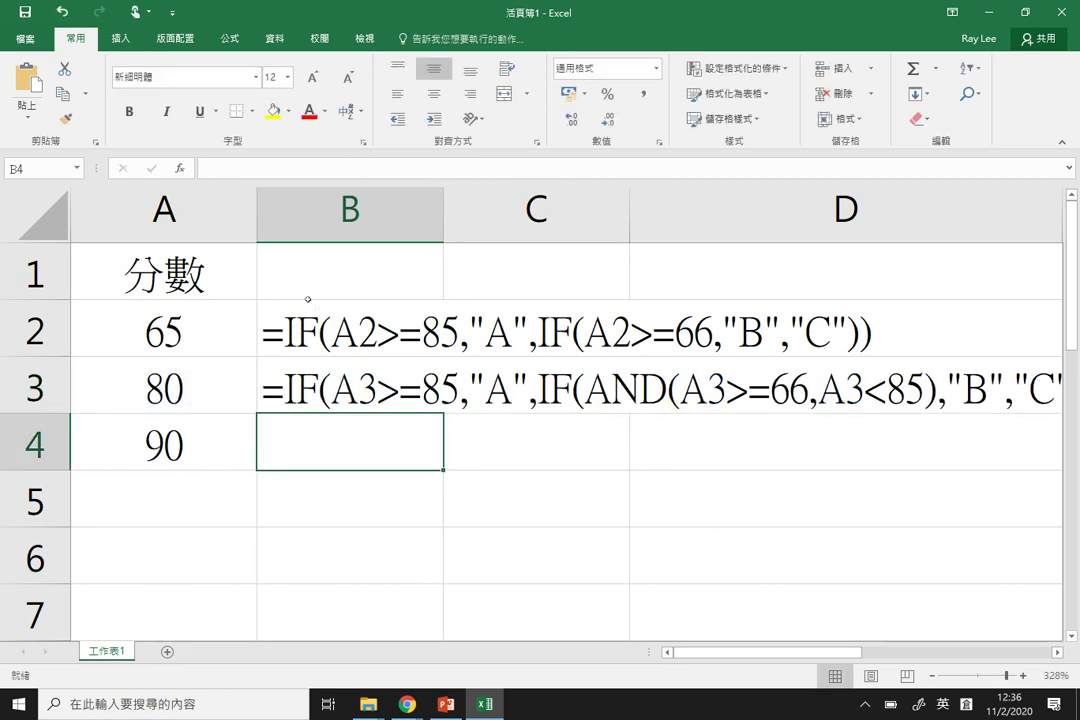
# Step: Narrow column A and widen column D to about 22 so the whole B3 formula text fits
pyautogui.moveTo(256, 212); pyautogui.dragTo(210, 211)
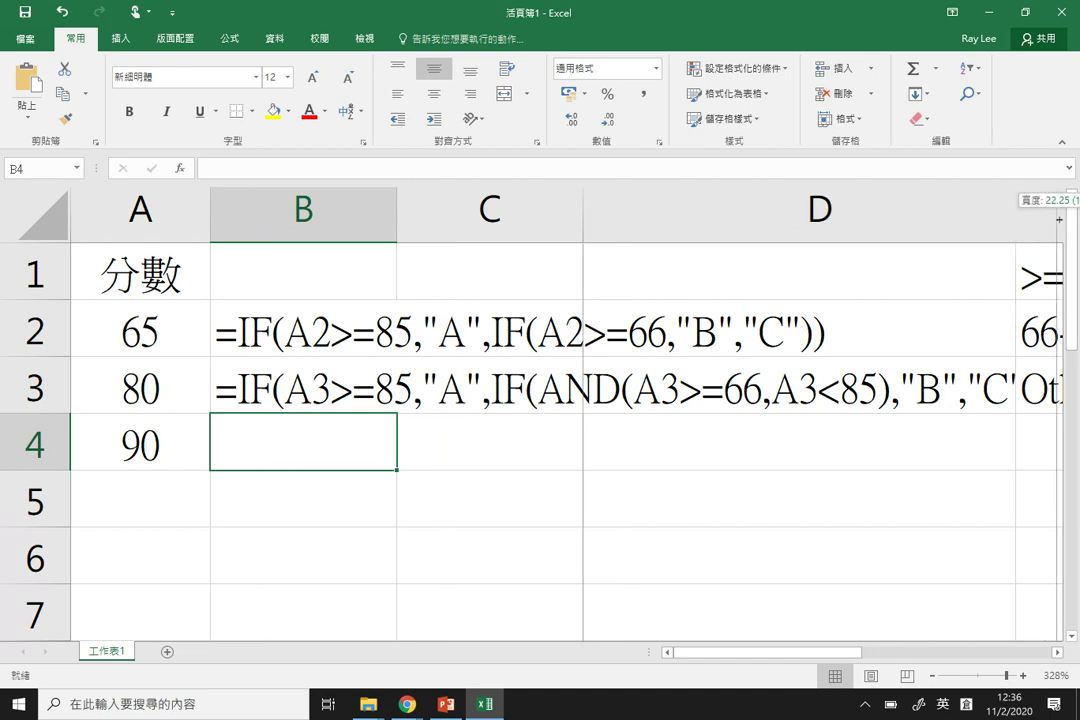
pyautogui.moveTo(1015, 215); pyautogui.dragTo(1057, 215)
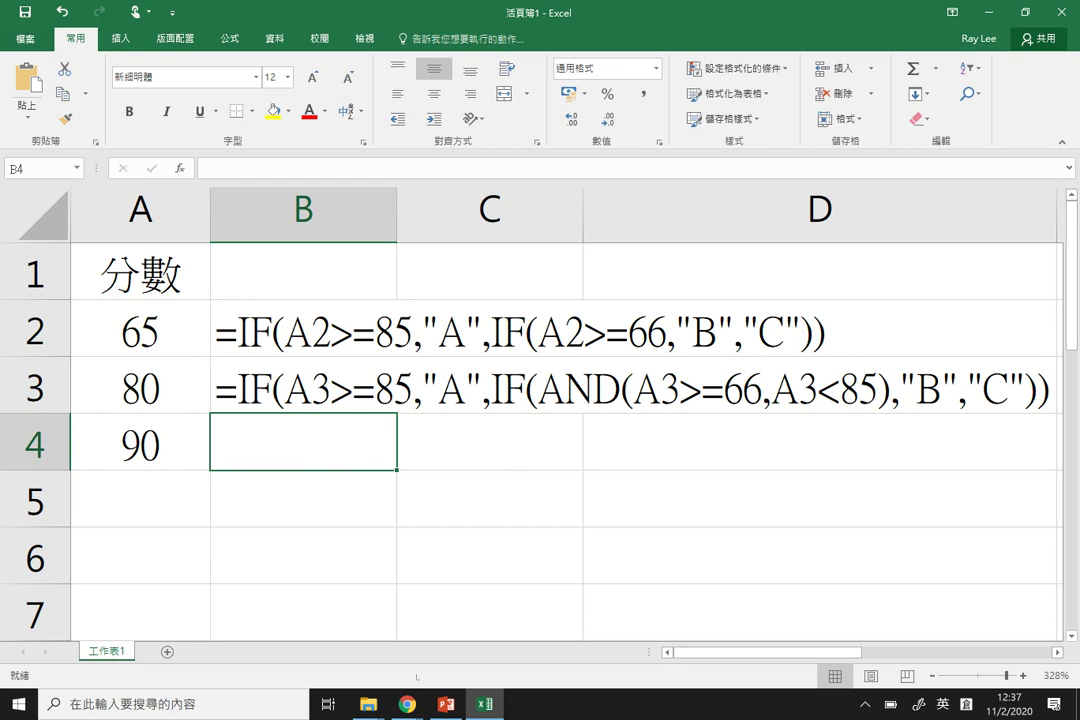
pyautogui.moveTo(410, 700)
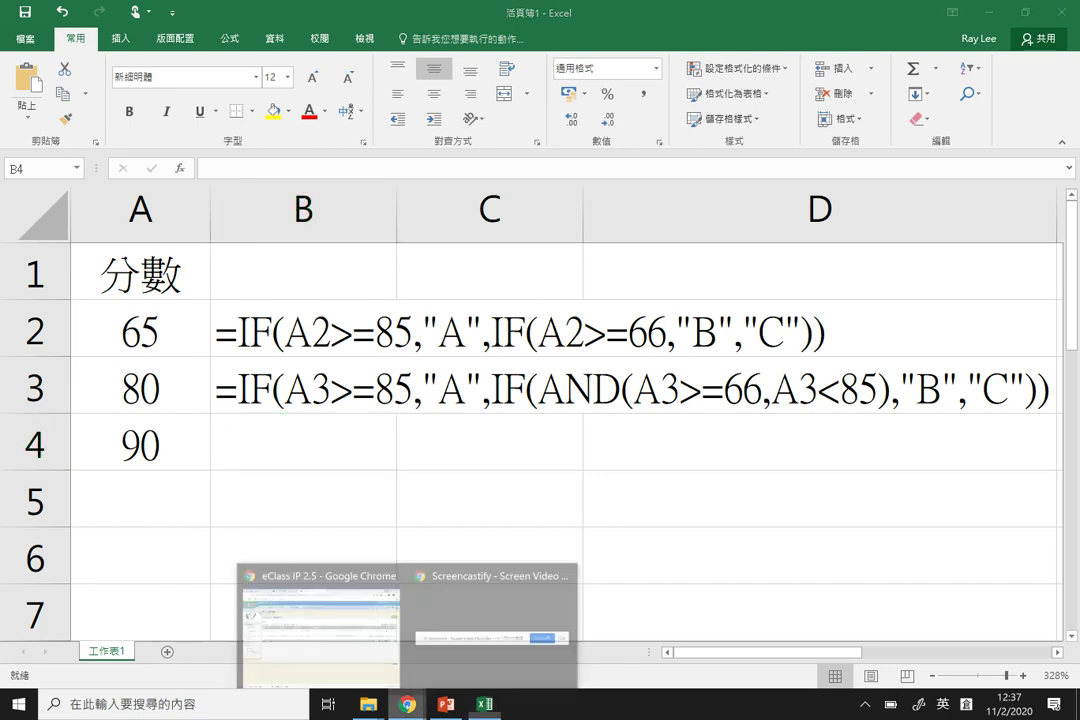